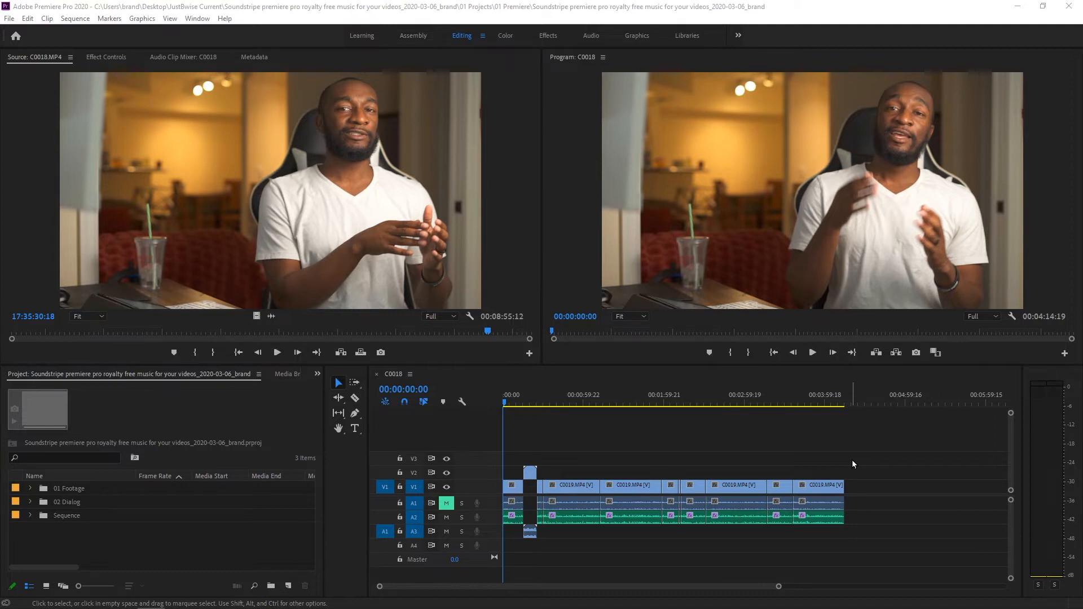
- Open the Adobe Exchange page for finding Premiere Pro extensions
{"action": "left_click", "coordinate": [538, 421]}
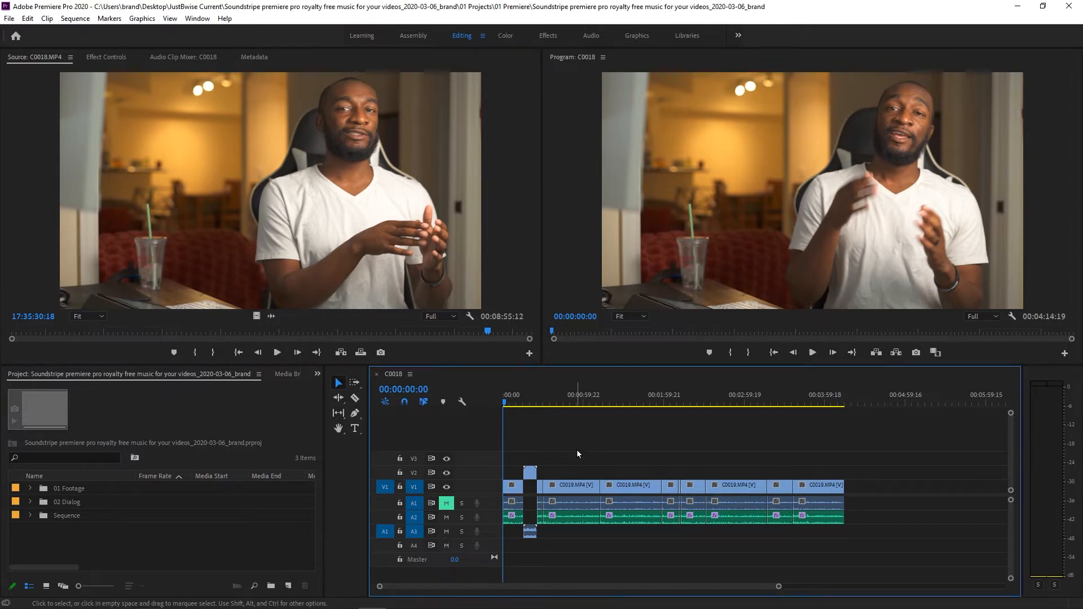
{"action": "left_click", "coordinate": [198, 18]}
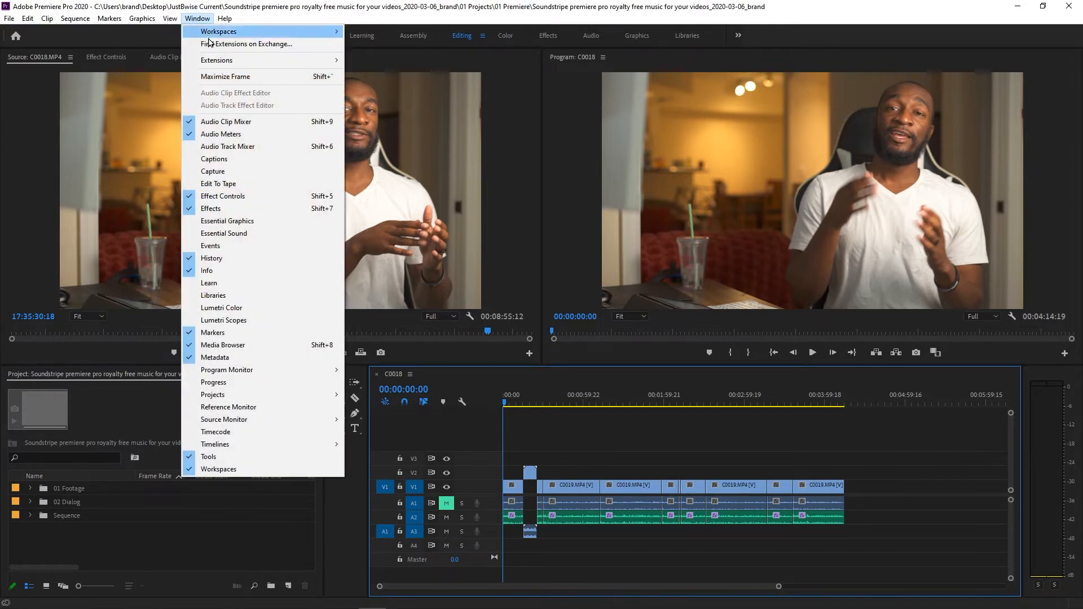
{"action": "left_click", "coordinate": [217, 45]}
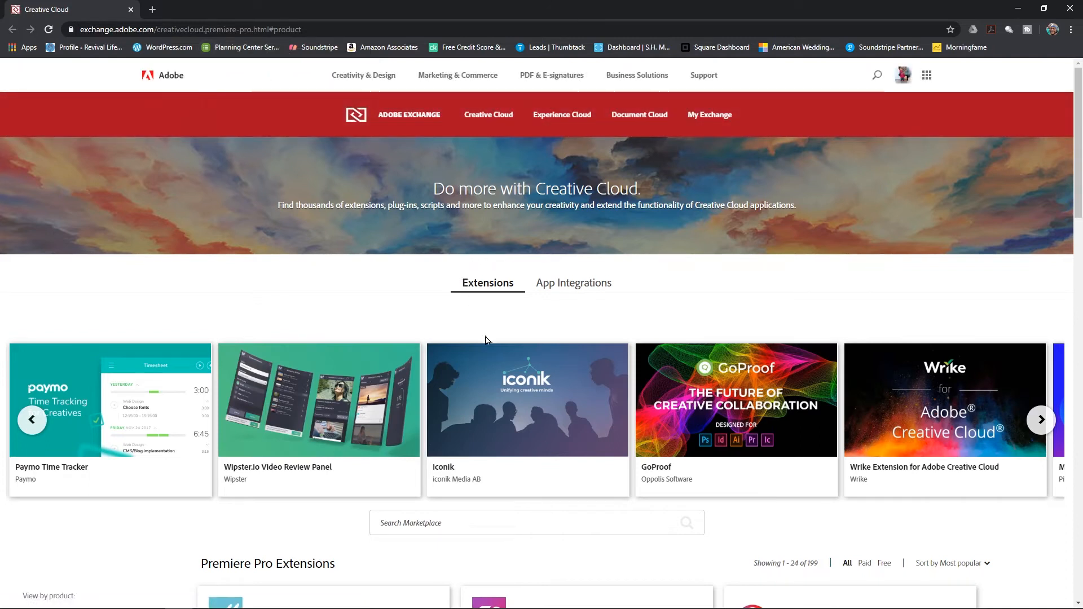
- Search the Exchange marketplace for soundstripe and open the Soundstripe for Premiere Pro listing
{"action": "scroll", "coordinate": [487, 332], "scroll_direction": "down", "scroll_amount": 2}
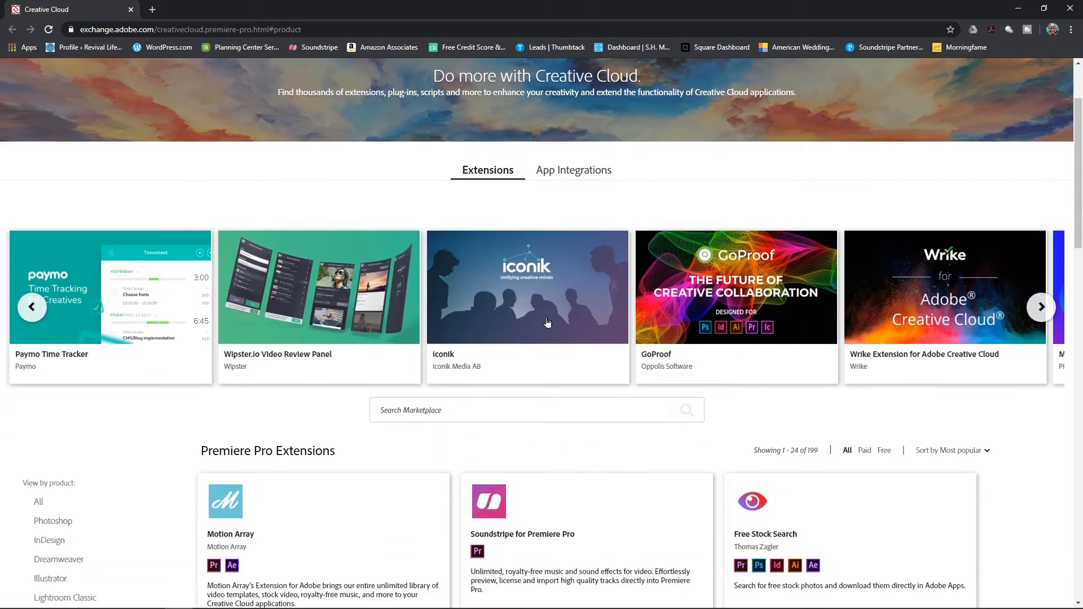
{"action": "scroll", "coordinate": [547, 320], "scroll_direction": "down", "scroll_amount": 2}
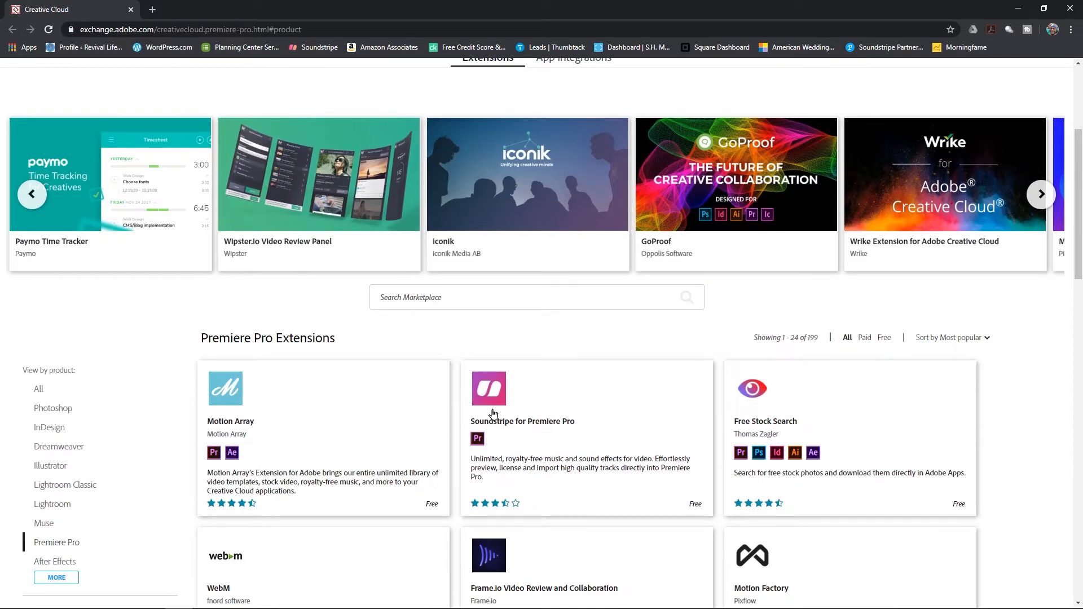
{"action": "left_click", "coordinate": [456, 304]}
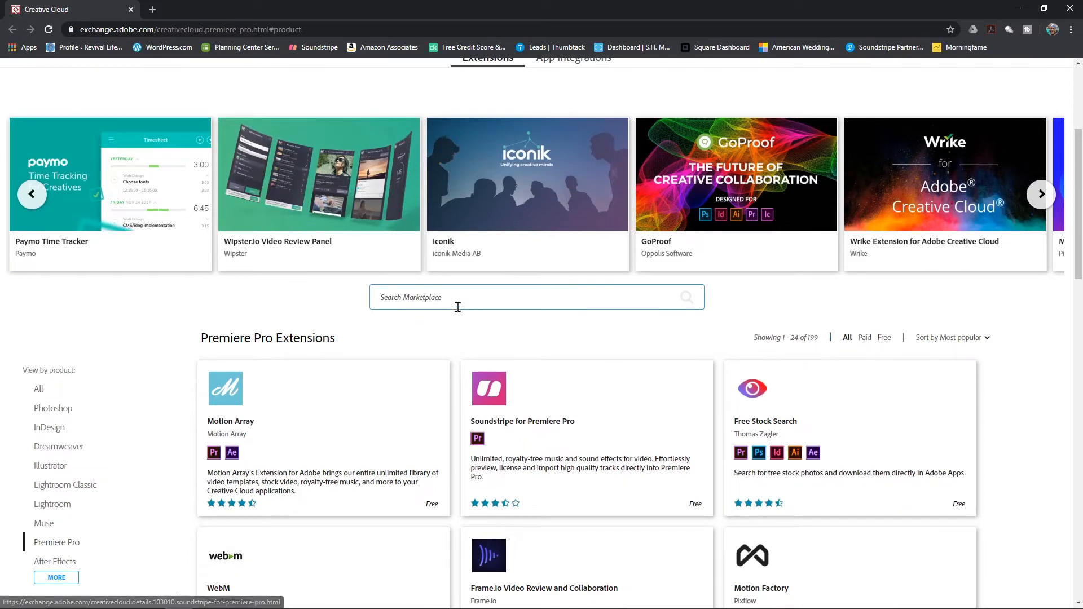
{"action": "type", "text": "sou"}
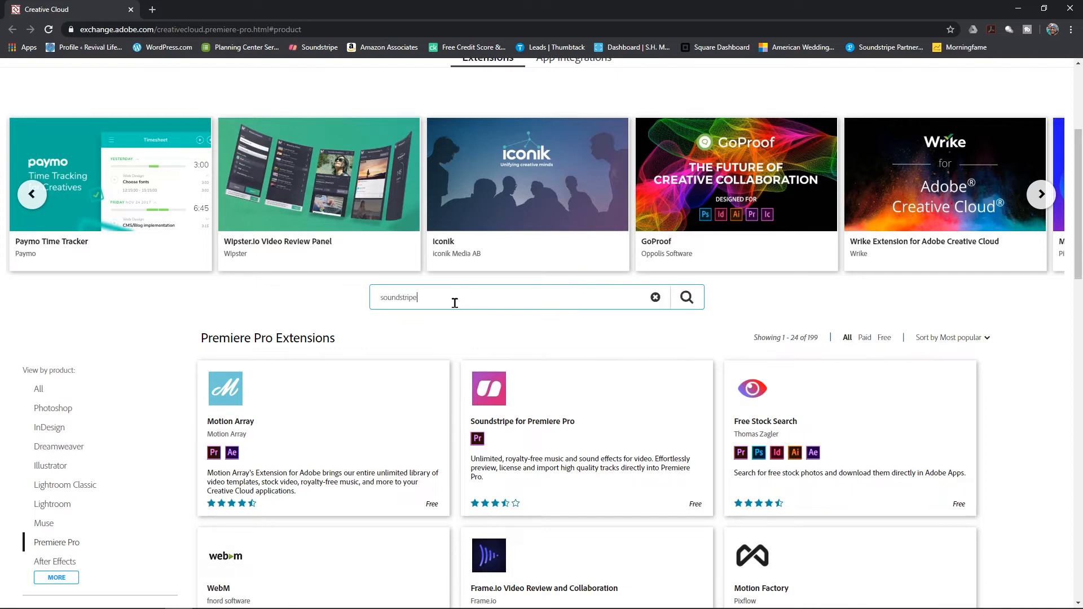
{"action": "type", "text": "ndstripe"}
{"action": "key", "text": "Return"}
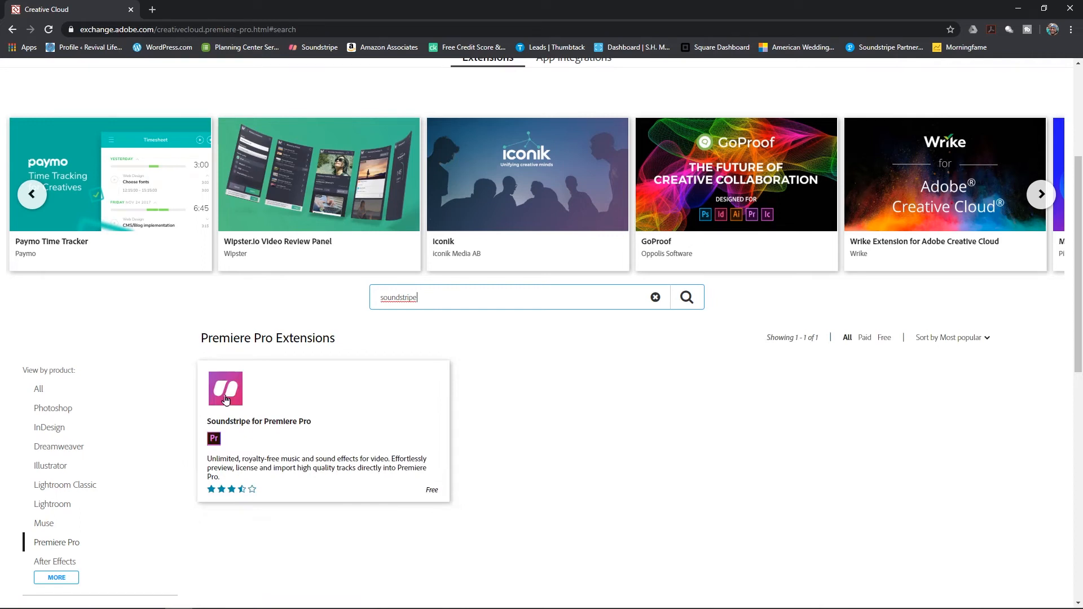
{"action": "left_click", "coordinate": [232, 398]}
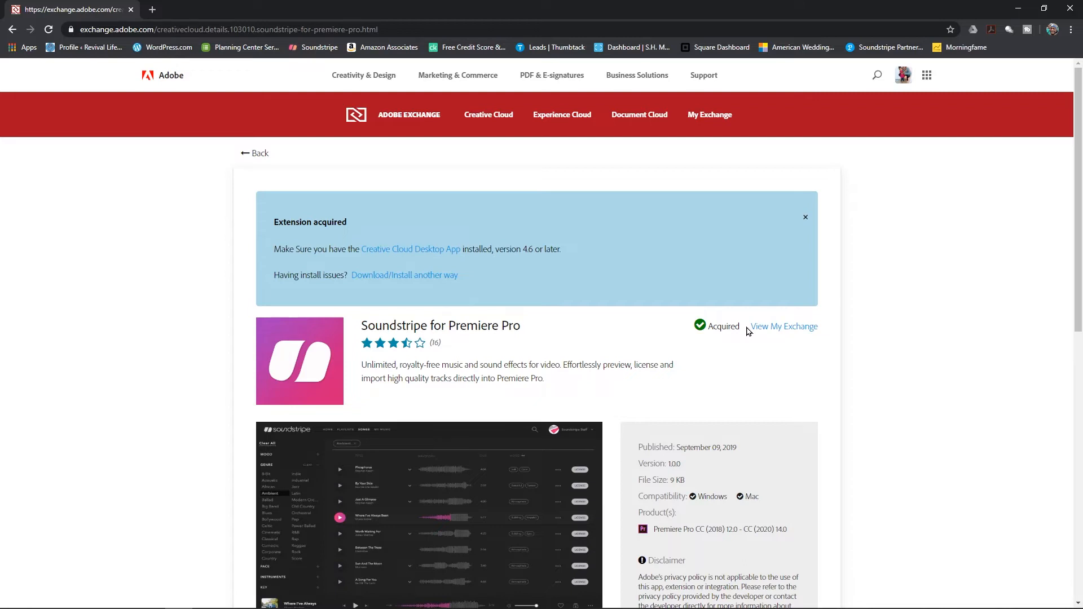
- Dismiss the listing's notice, return to the search results and close the Exchange browser tab
{"action": "left_click", "coordinate": [806, 220]}
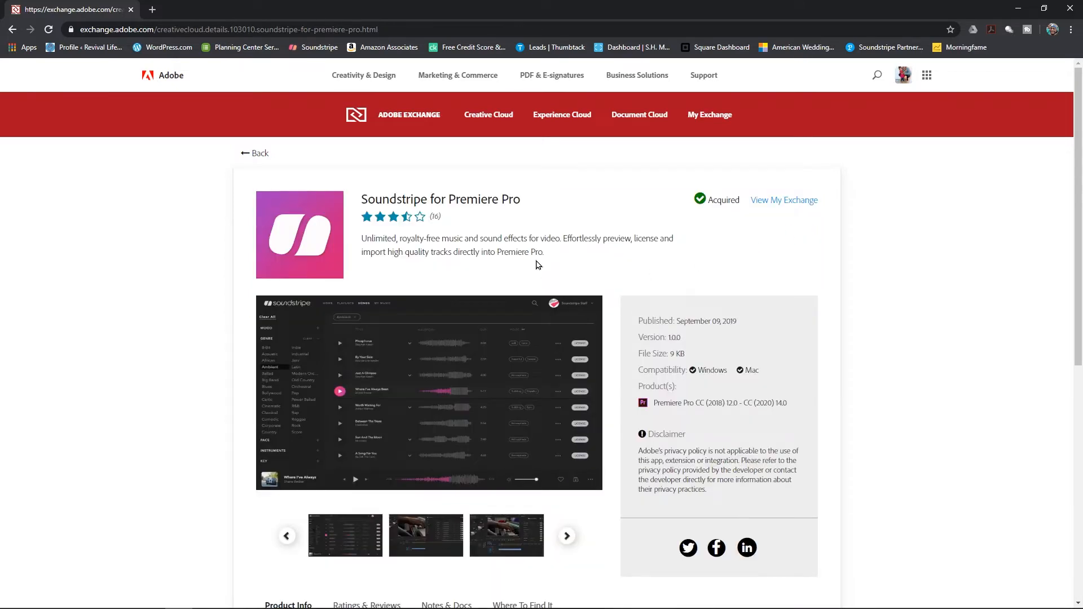
{"action": "left_click", "coordinate": [260, 154]}
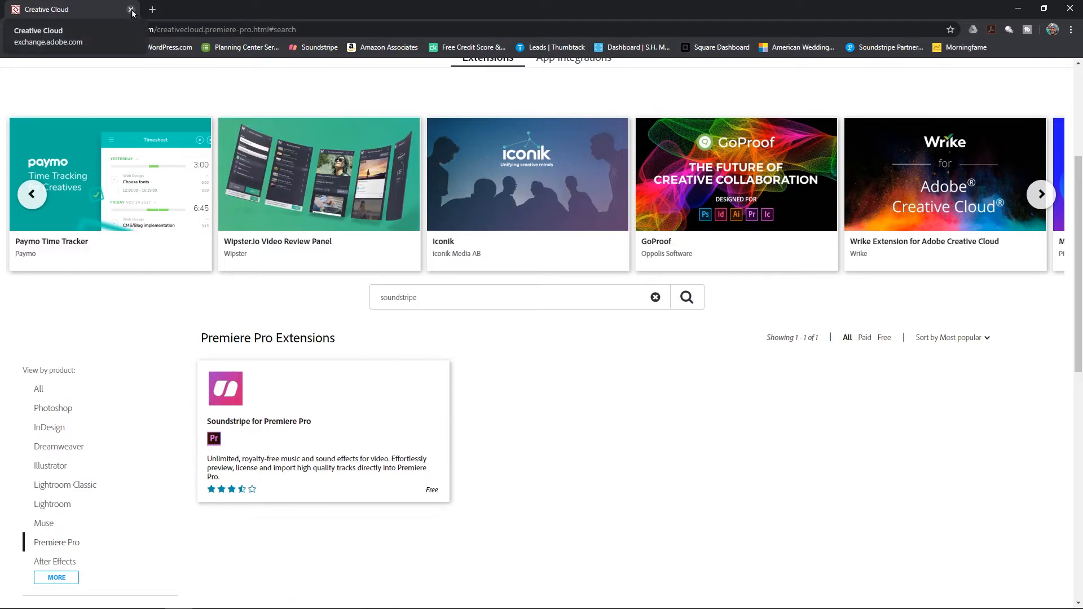
{"action": "left_click", "coordinate": [131, 11]}
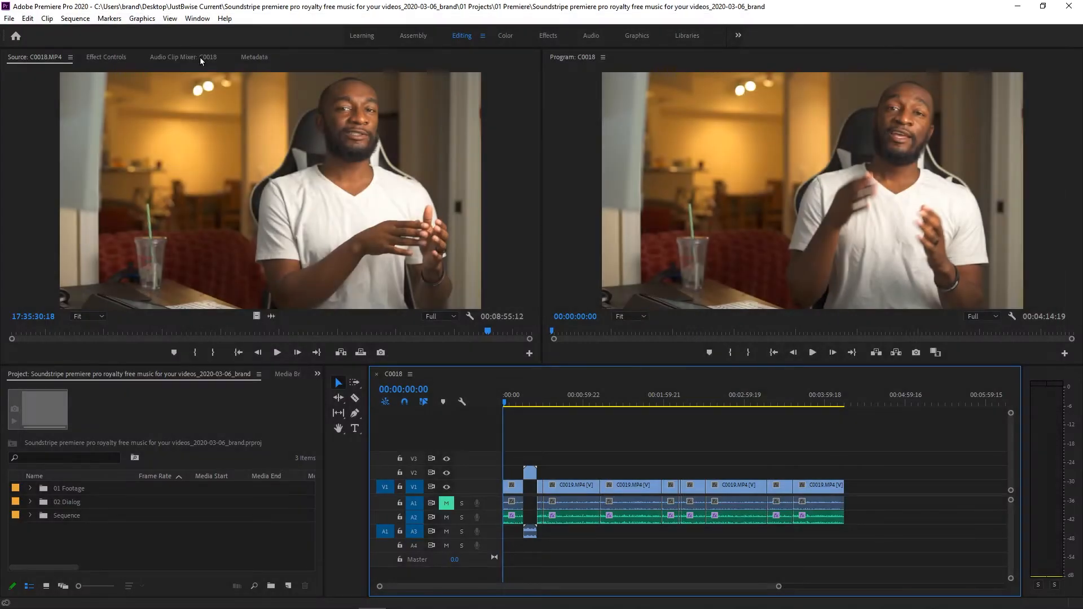
- Open the Soundstripe extension panel in Premiere Pro
{"action": "left_click", "coordinate": [197, 18]}
{"action": "mouse_move", "coordinate": [225, 66]}
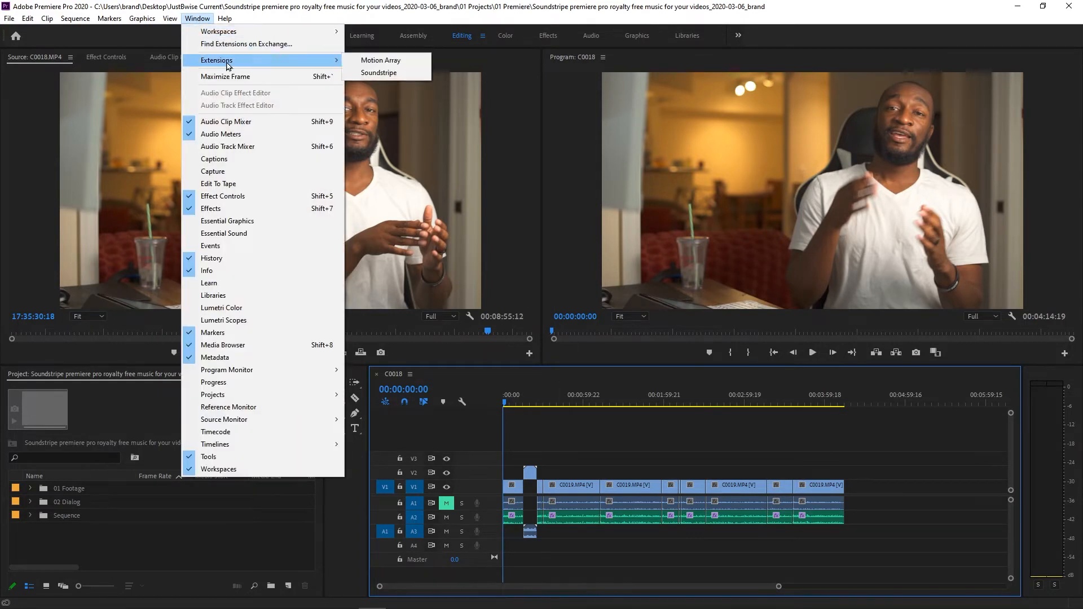
{"action": "left_click", "coordinate": [395, 73]}
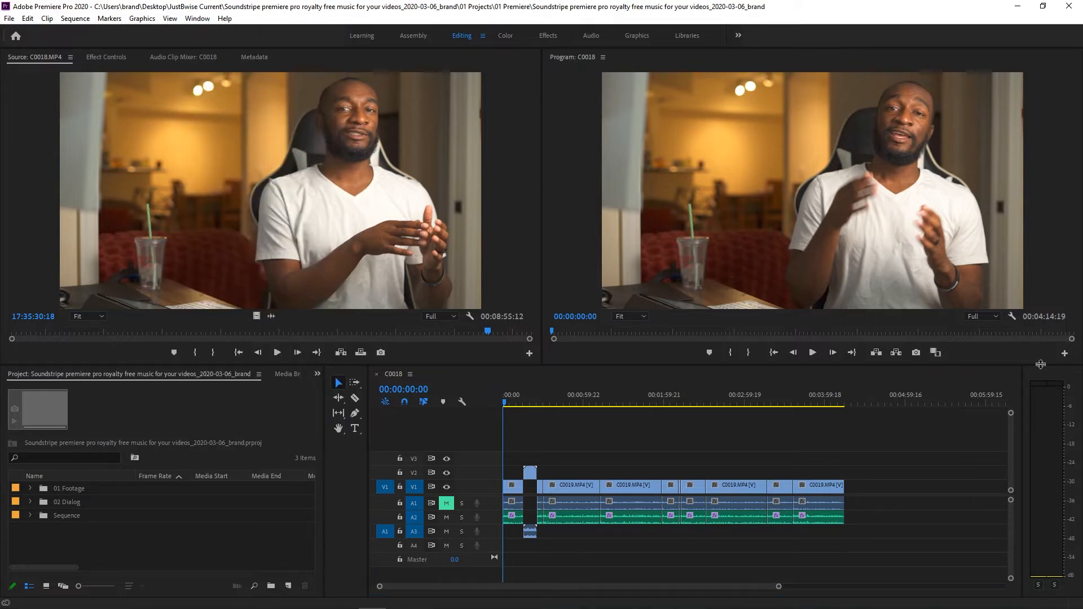
- Reposition the floating Soundstripe panel and close it
{"action": "left_click_drag", "start_coordinate": [516, 173], "coordinate": [580, 176]}
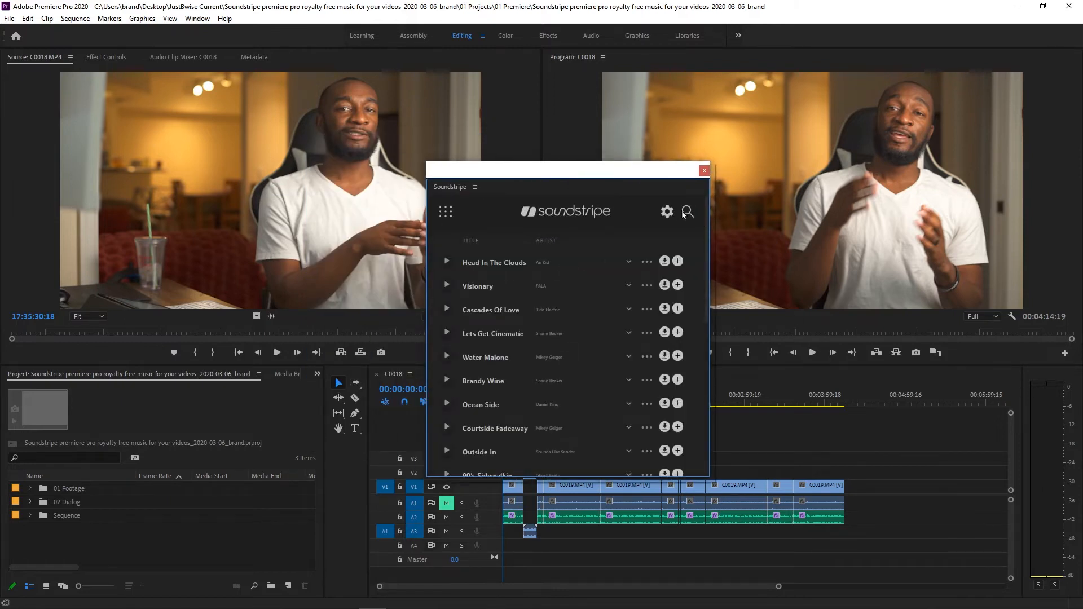
{"action": "left_click_drag", "start_coordinate": [588, 179], "coordinate": [578, 170]}
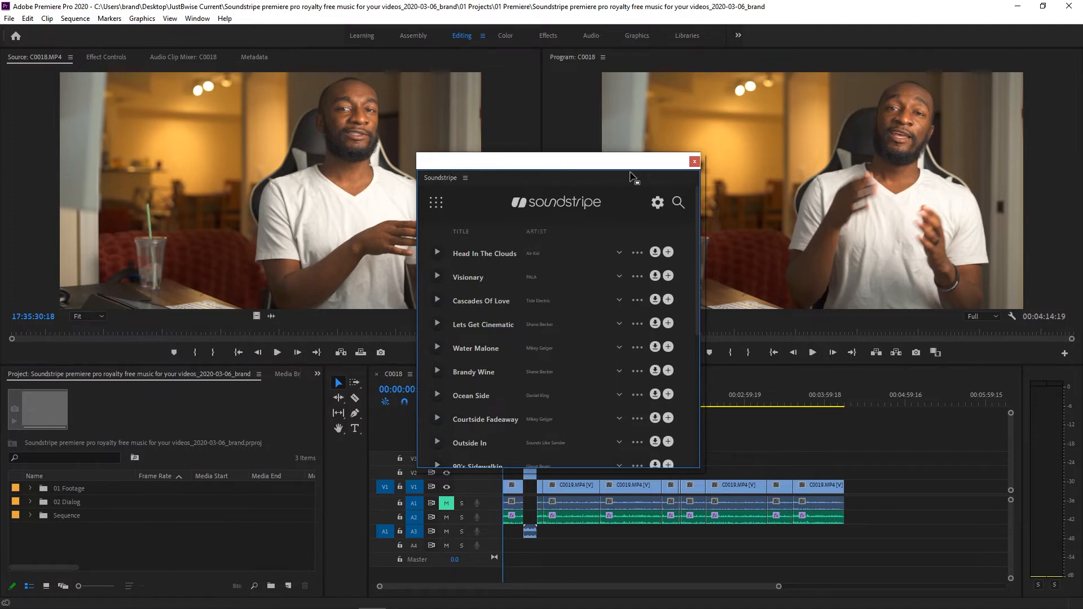
{"action": "left_click", "coordinate": [695, 164]}
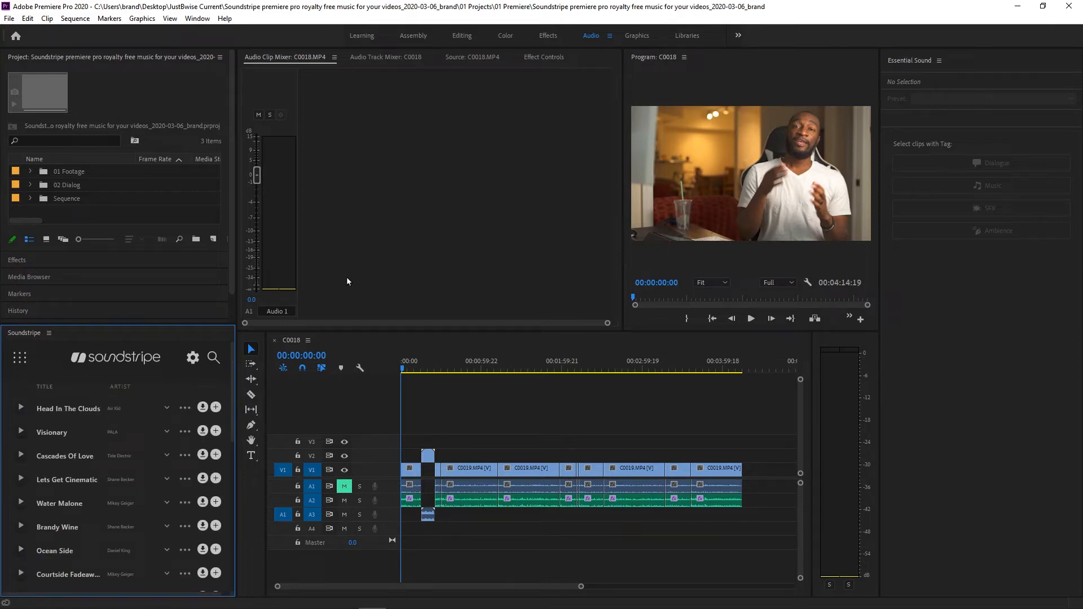
- Close the docked Soundstripe panel and reopen it from the extensions list
{"action": "left_click", "coordinate": [49, 333]}
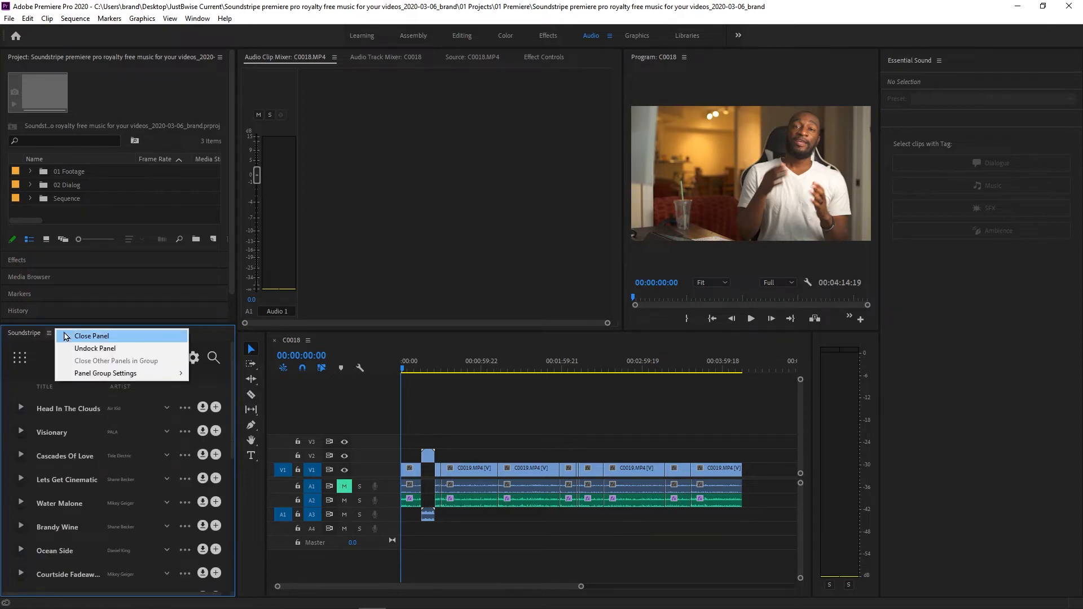
{"action": "left_click", "coordinate": [95, 336]}
{"action": "left_click", "coordinate": [197, 18]}
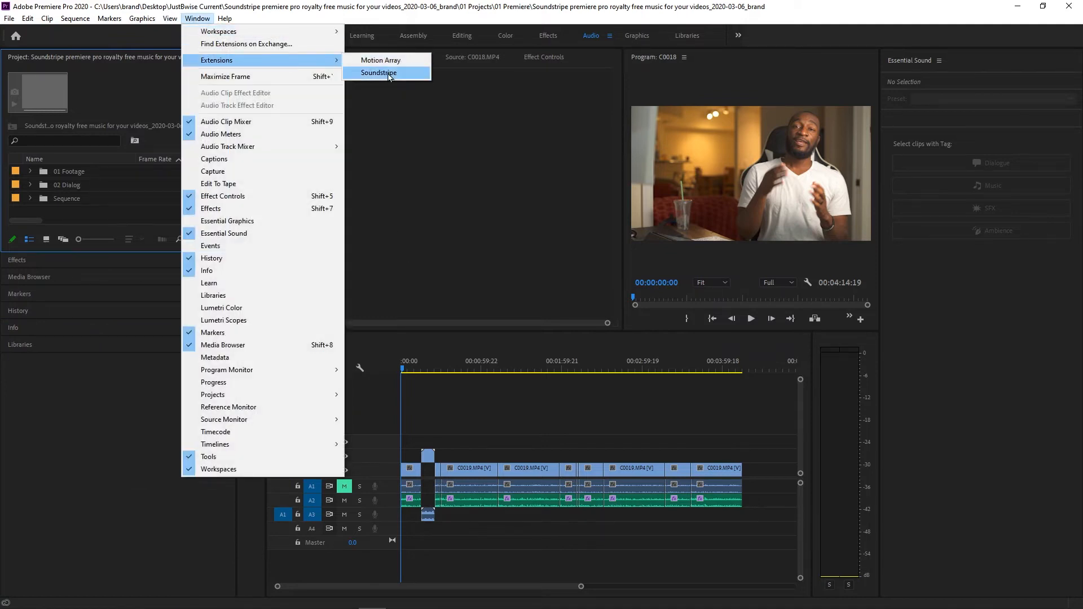
{"action": "left_click", "coordinate": [388, 73]}
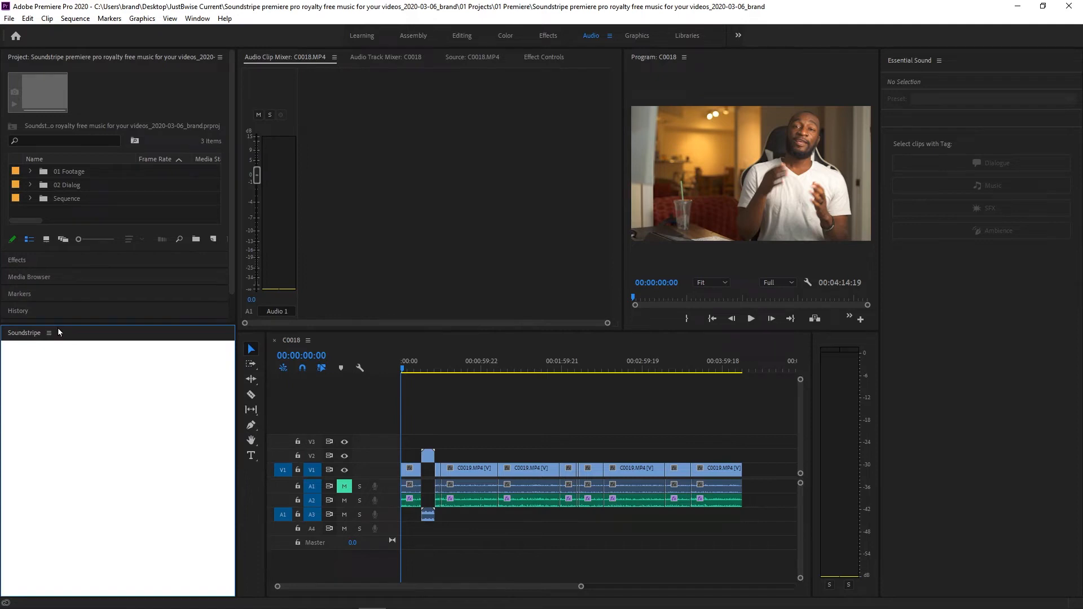
- Undock the Soundstripe panel and dock it back into the lower-left panel group
{"action": "left_click", "coordinate": [48, 332]}
{"action": "left_click", "coordinate": [74, 349]}
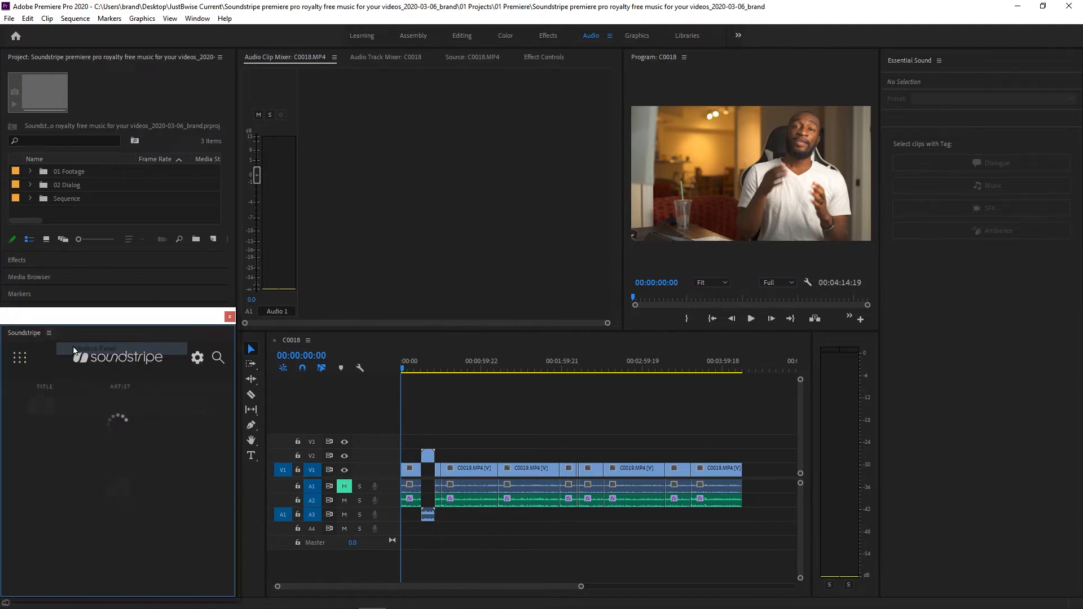
{"action": "left_click_drag", "start_coordinate": [87, 315], "coordinate": [427, 133]}
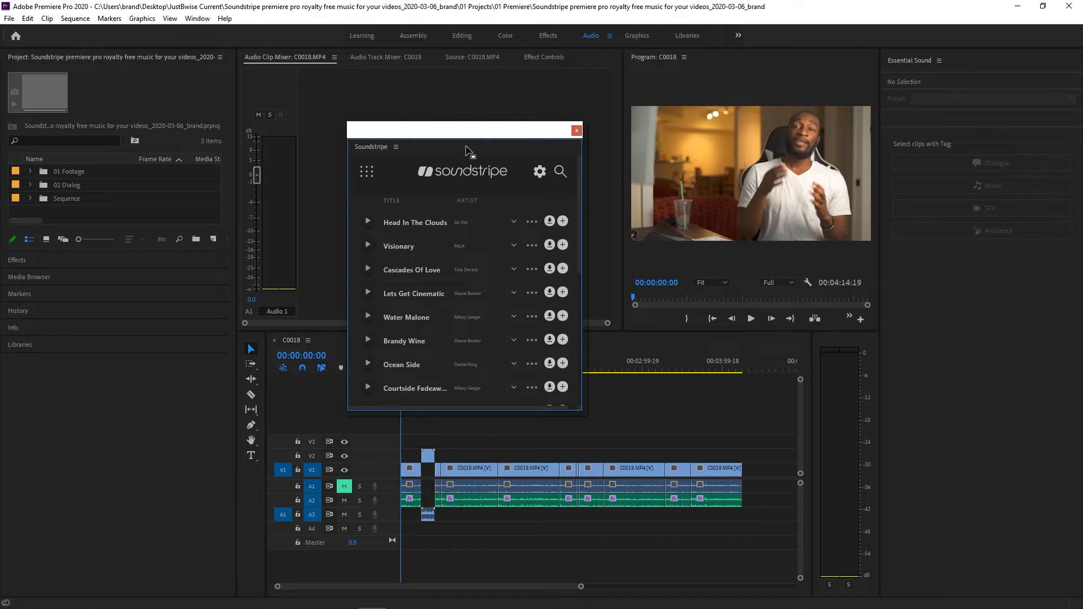
{"action": "left_click_drag", "start_coordinate": [466, 151], "coordinate": [88, 581]}
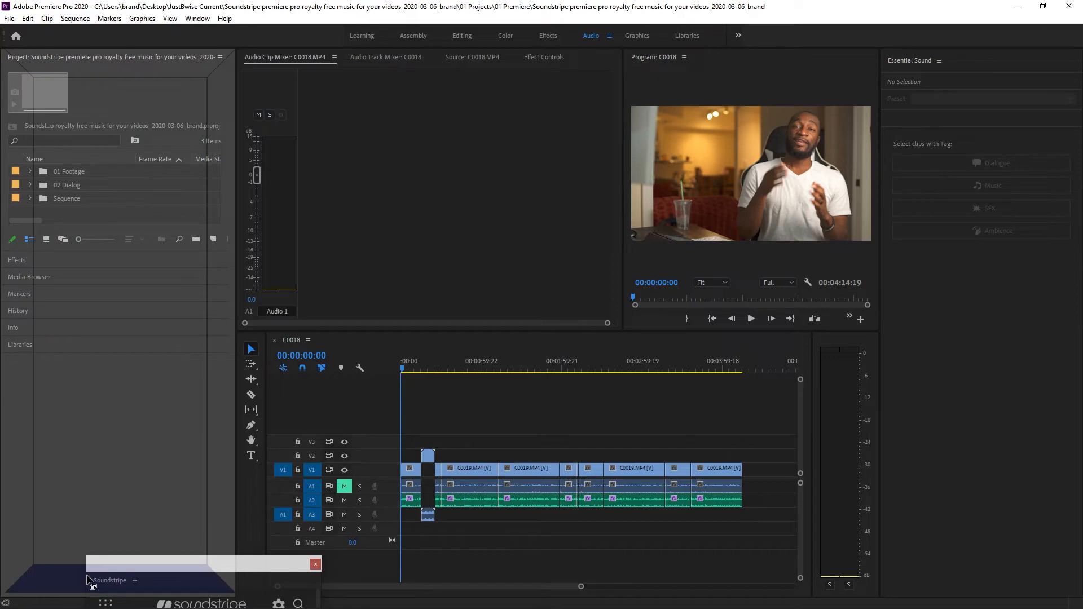
{"action": "left_click_drag", "start_coordinate": [88, 579], "coordinate": [89, 581]}
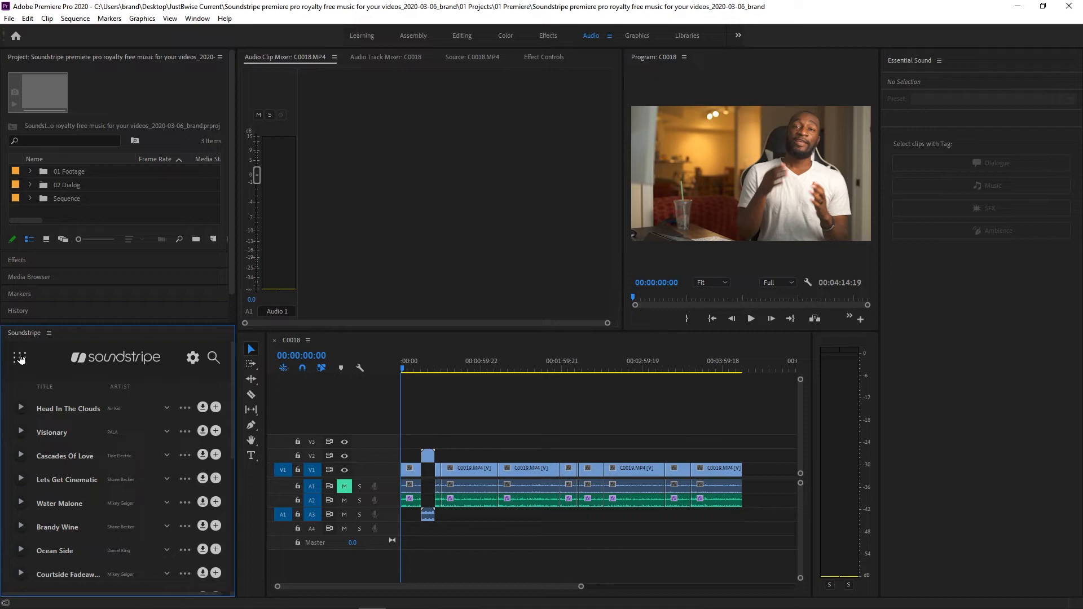
- Open the Soundstripe search filters and add the Chill mood filter
{"action": "left_click", "coordinate": [214, 358]}
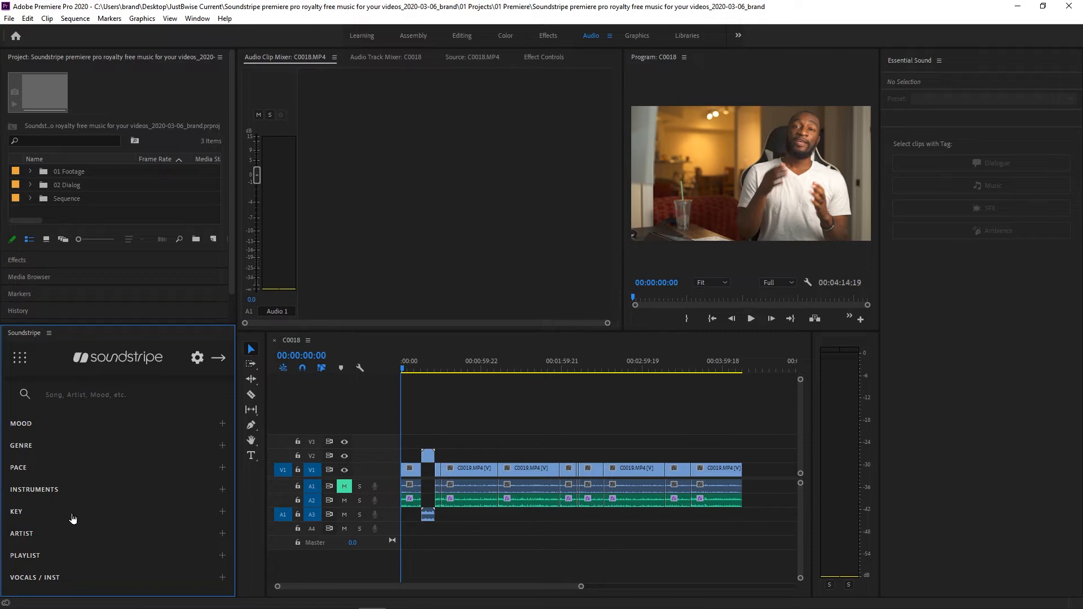
{"action": "left_click", "coordinate": [157, 426]}
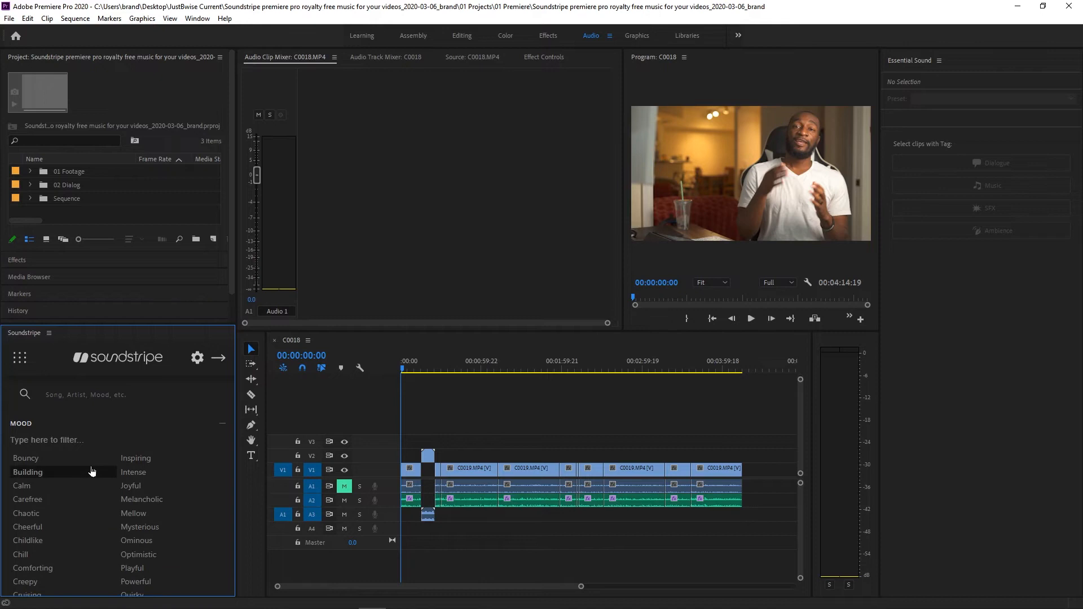
{"action": "left_click", "coordinate": [25, 555]}
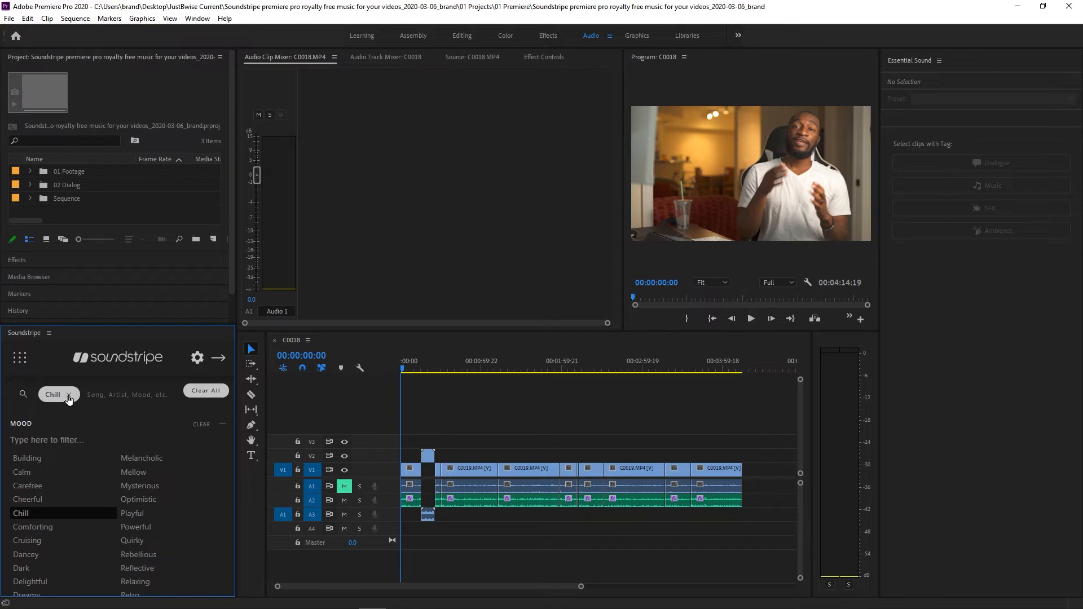
{"action": "left_click", "coordinate": [34, 425]}
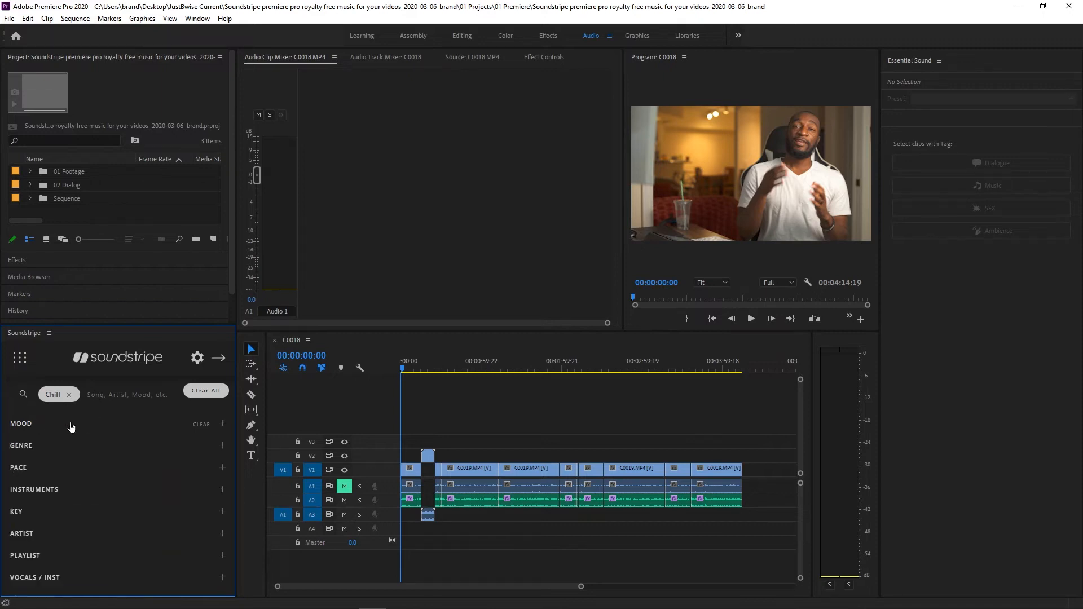
- Add the Hip Hop genre filter to the Soundstripe search
{"action": "left_click", "coordinate": [32, 447]}
{"action": "scroll", "coordinate": [130, 536], "scroll_direction": "down", "scroll_amount": 2}
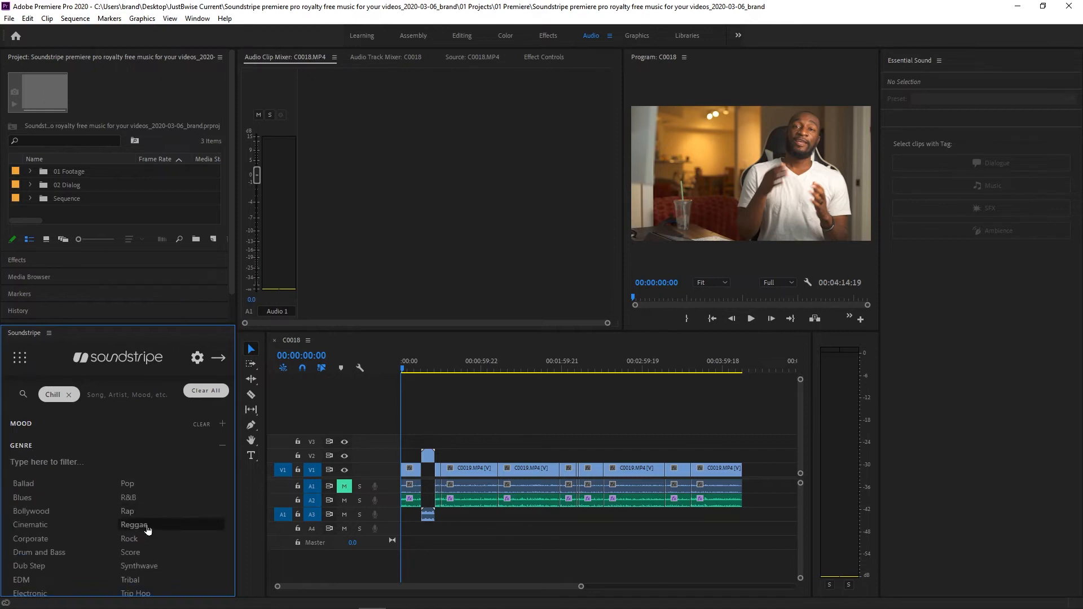
{"action": "scroll", "coordinate": [130, 560], "scroll_direction": "down", "scroll_amount": 2}
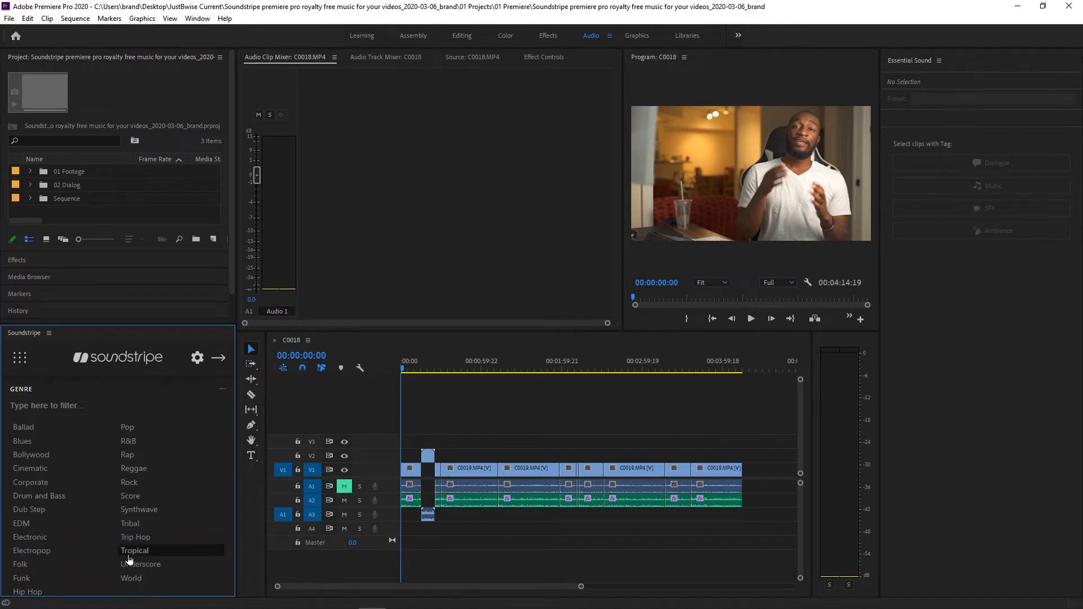
{"action": "scroll", "coordinate": [56, 543], "scroll_direction": "down", "scroll_amount": 2}
{"action": "left_click", "coordinate": [34, 536]}
{"action": "scroll", "coordinate": [129, 463], "scroll_direction": "up", "scroll_amount": 2}
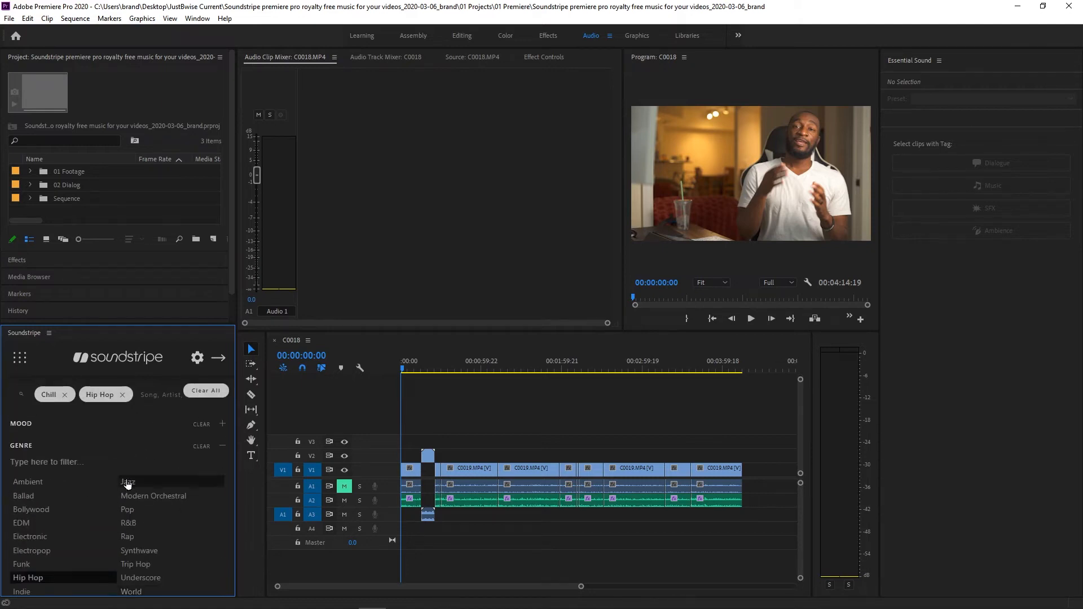
{"action": "left_click", "coordinate": [31, 446]}
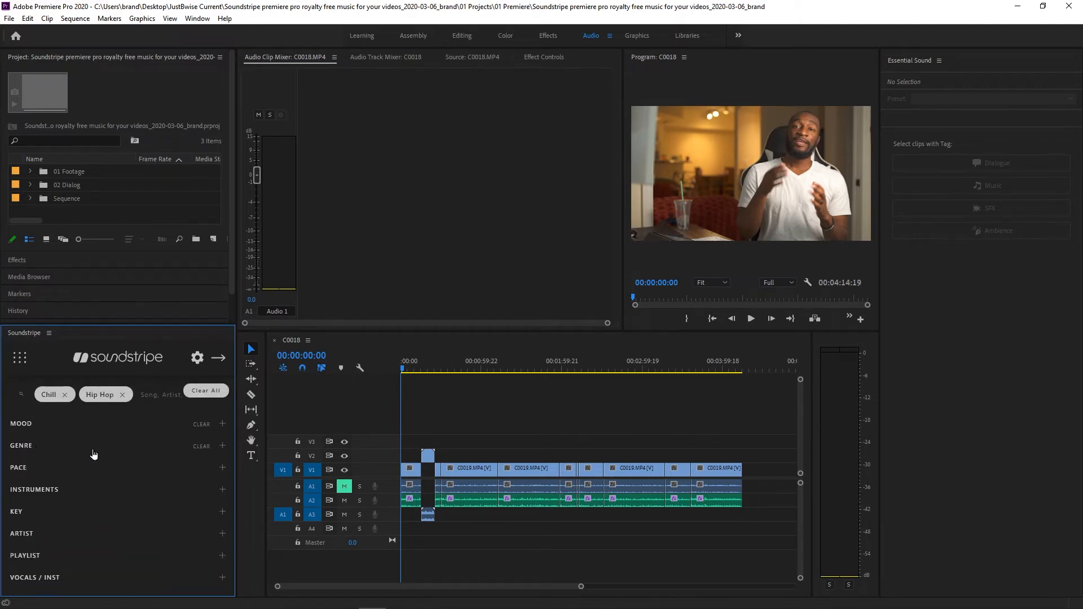
- Add the Moderate pace filter to the Soundstripe search
{"action": "left_click", "coordinate": [24, 468]}
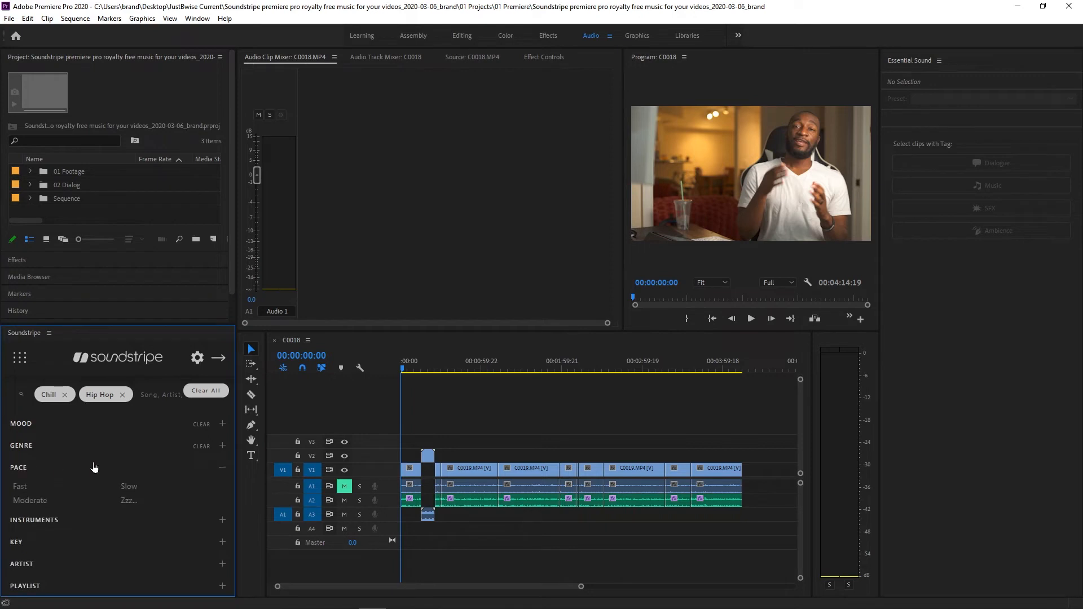
{"action": "left_click", "coordinate": [49, 503]}
{"action": "left_click", "coordinate": [53, 467]}
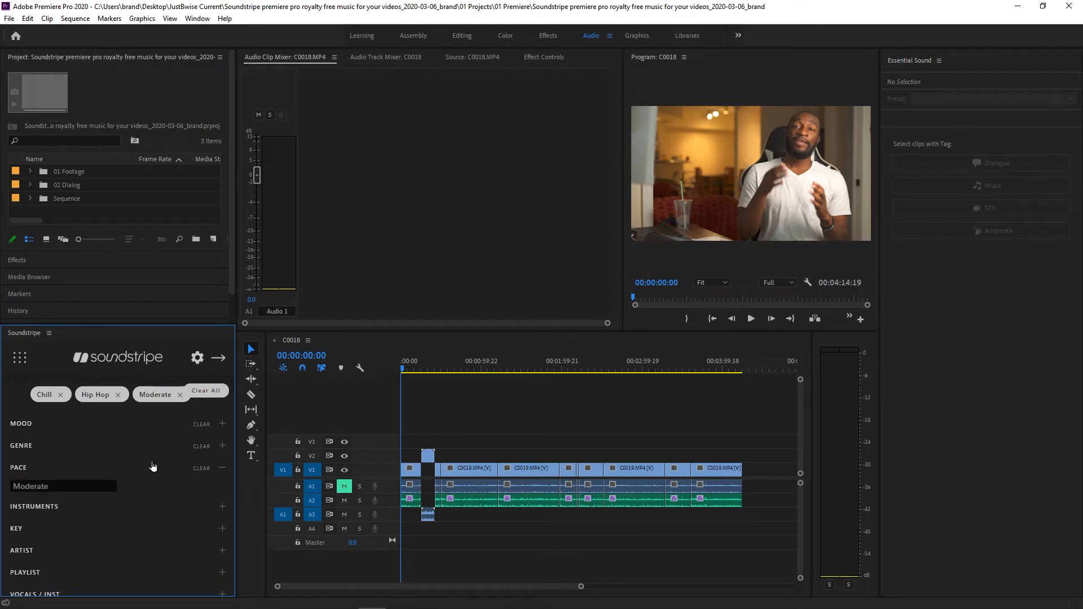
{"action": "left_click", "coordinate": [21, 469]}
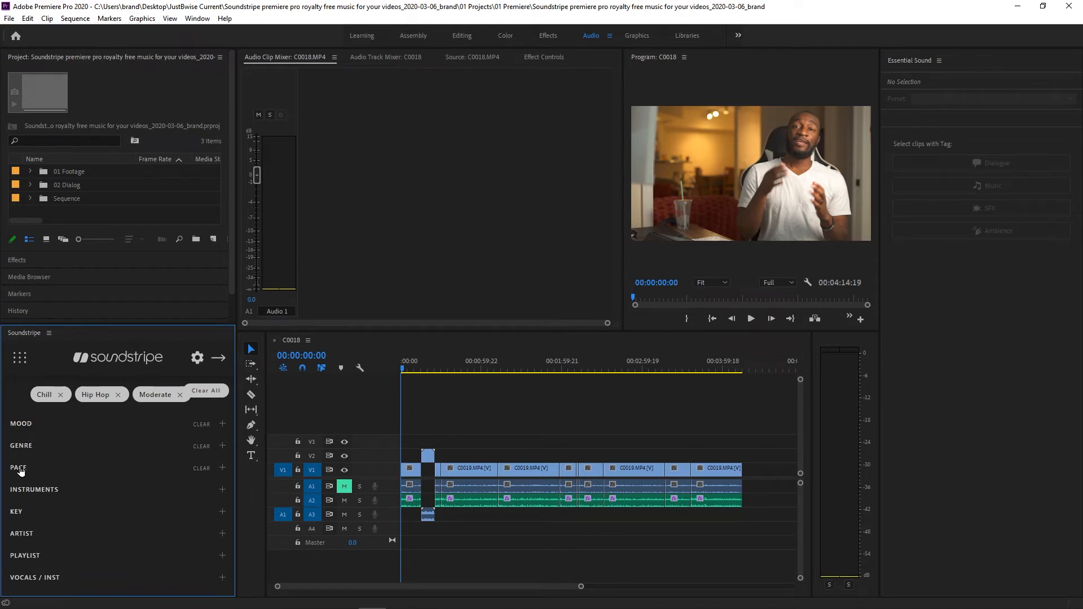
- Apply the Chill, Hip Hop and Moderate filters and preview the track 90's Sidewalkin from the results
{"action": "left_click", "coordinate": [218, 358]}
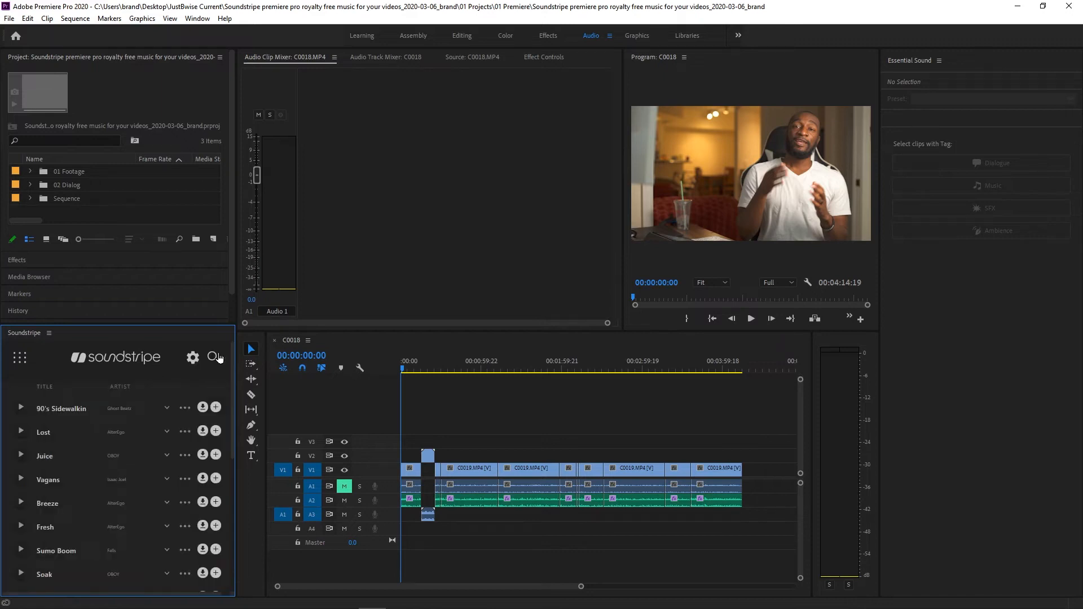
{"action": "scroll", "coordinate": [74, 495], "scroll_direction": "down", "scroll_amount": 6}
{"action": "scroll", "coordinate": [75, 495], "scroll_direction": "up", "scroll_amount": 6}
{"action": "scroll", "coordinate": [75, 490], "scroll_direction": "up", "scroll_amount": 1}
{"action": "left_click", "coordinate": [21, 408]}
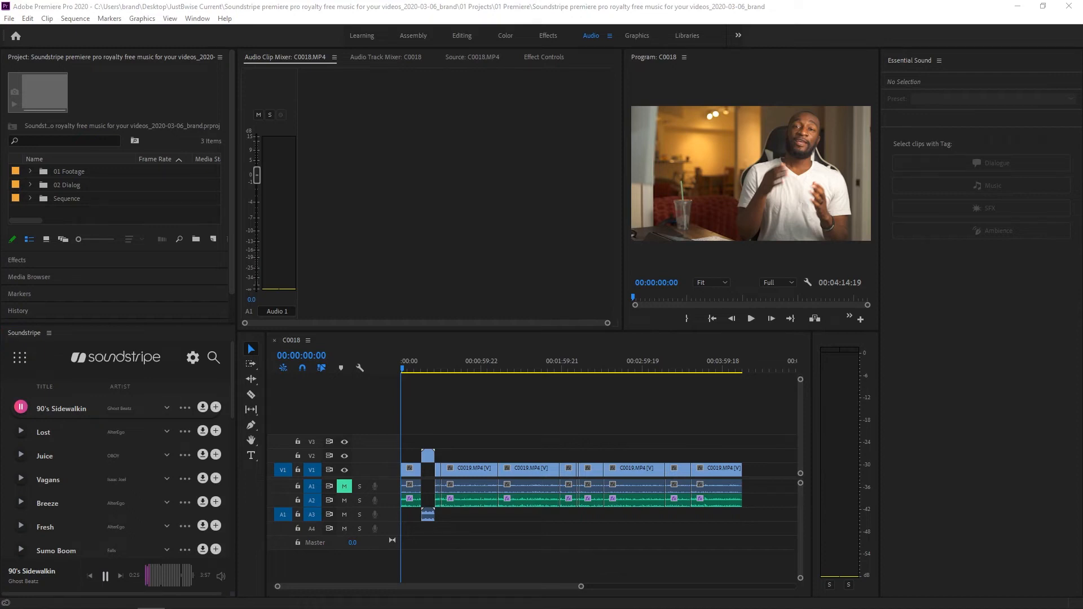
{"action": "left_click", "coordinate": [21, 407]}
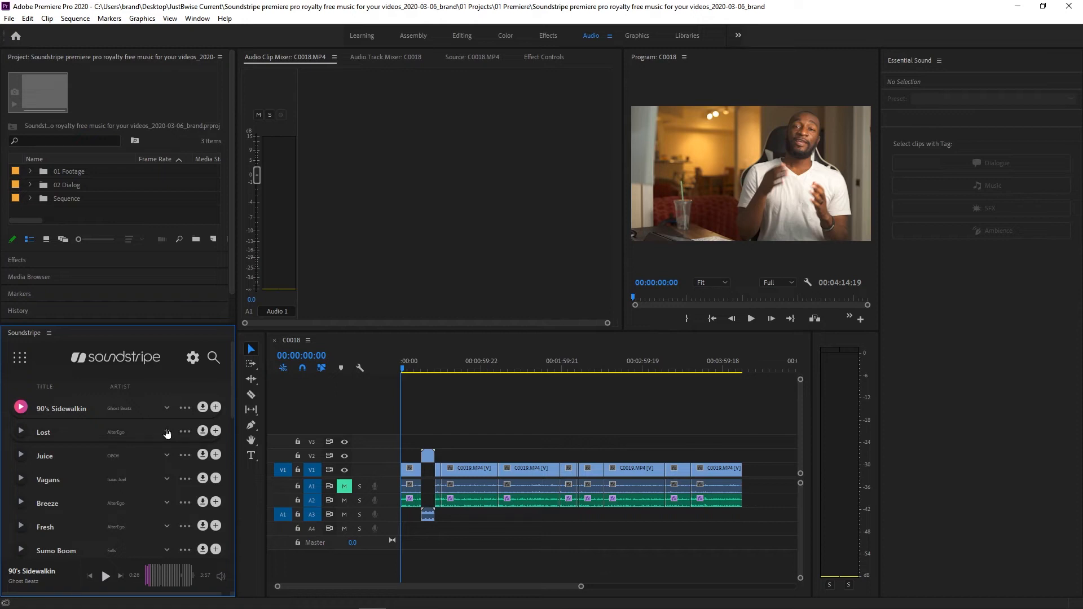
- License 90's Sidewalkin with project type Social Media / YouTube Content and import it as a WAV file
{"action": "left_click", "coordinate": [216, 407]}
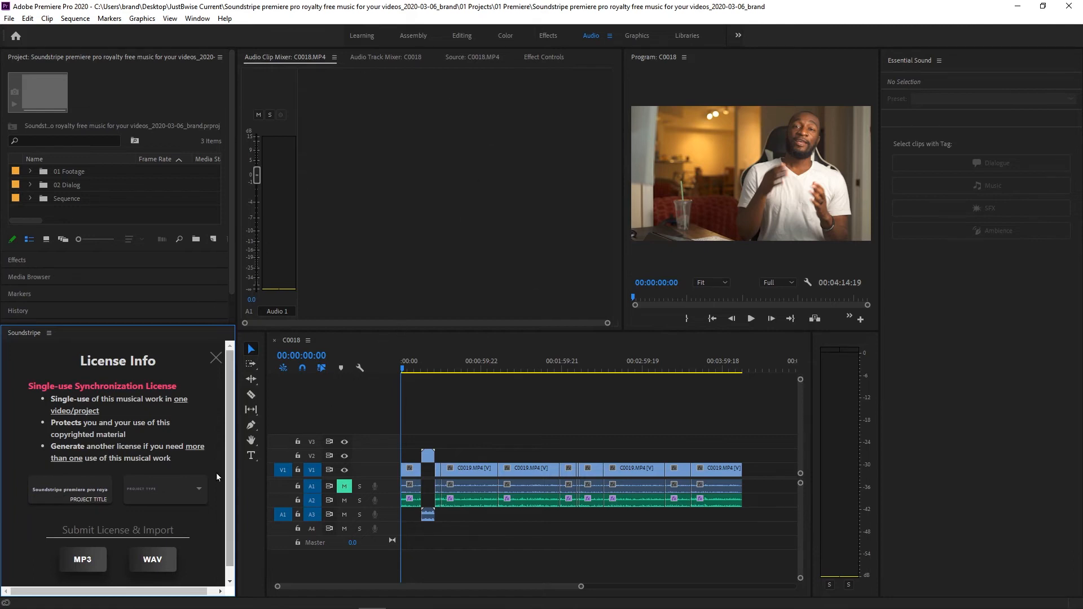
{"action": "left_click", "coordinate": [162, 485]}
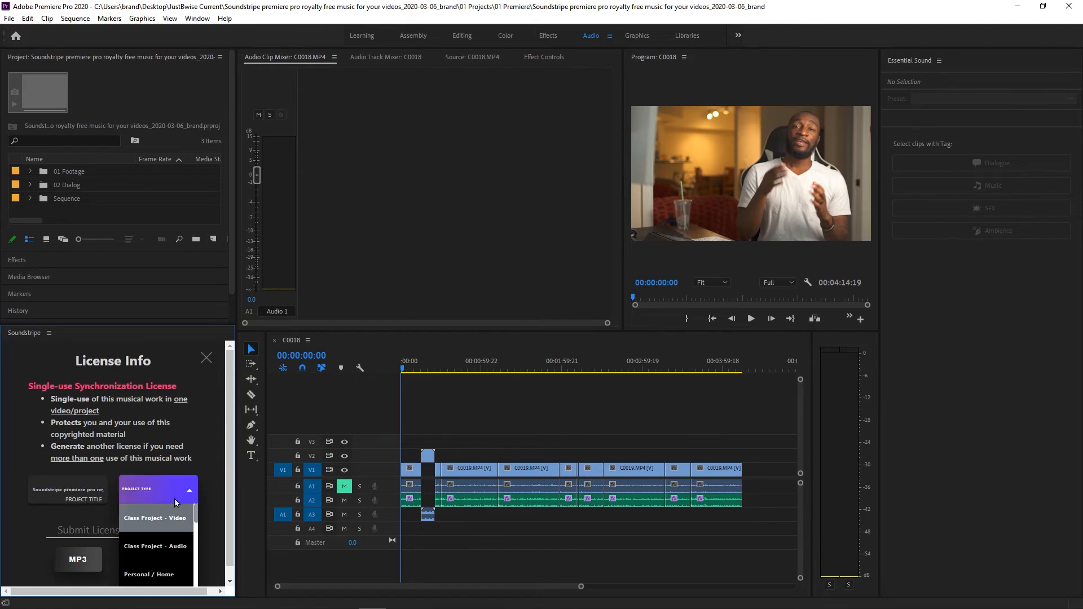
{"action": "scroll", "coordinate": [175, 501], "scroll_direction": "down", "scroll_amount": 1}
{"action": "scroll", "coordinate": [174, 501], "scroll_direction": "down", "scroll_amount": 3}
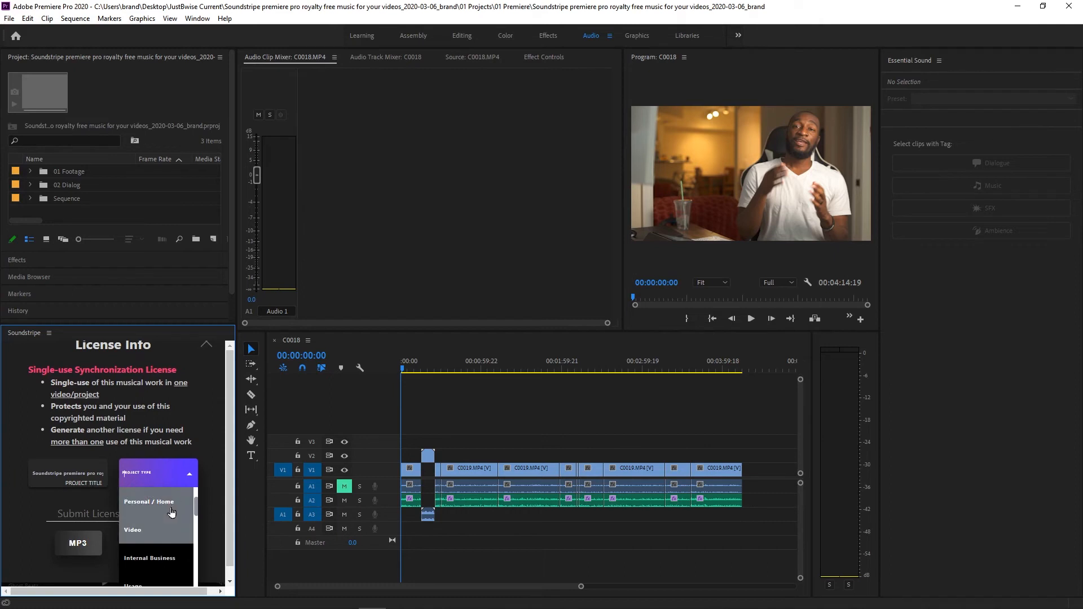
{"action": "scroll", "coordinate": [173, 513], "scroll_direction": "down", "scroll_amount": 1}
{"action": "scroll", "coordinate": [172, 512], "scroll_direction": "down", "scroll_amount": 1}
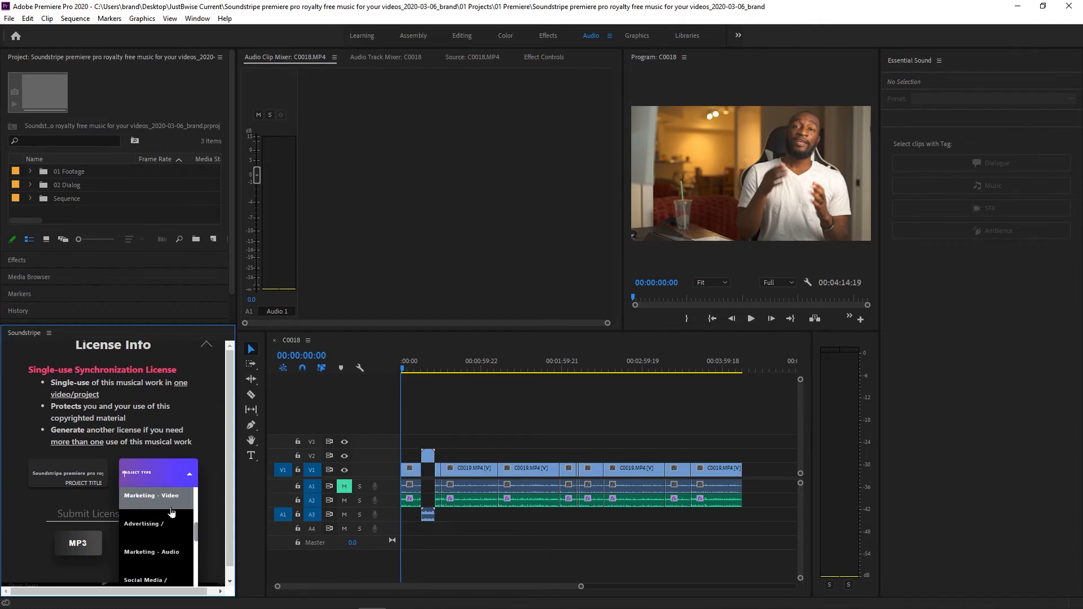
{"action": "scroll", "coordinate": [173, 524], "scroll_direction": "down", "scroll_amount": 1}
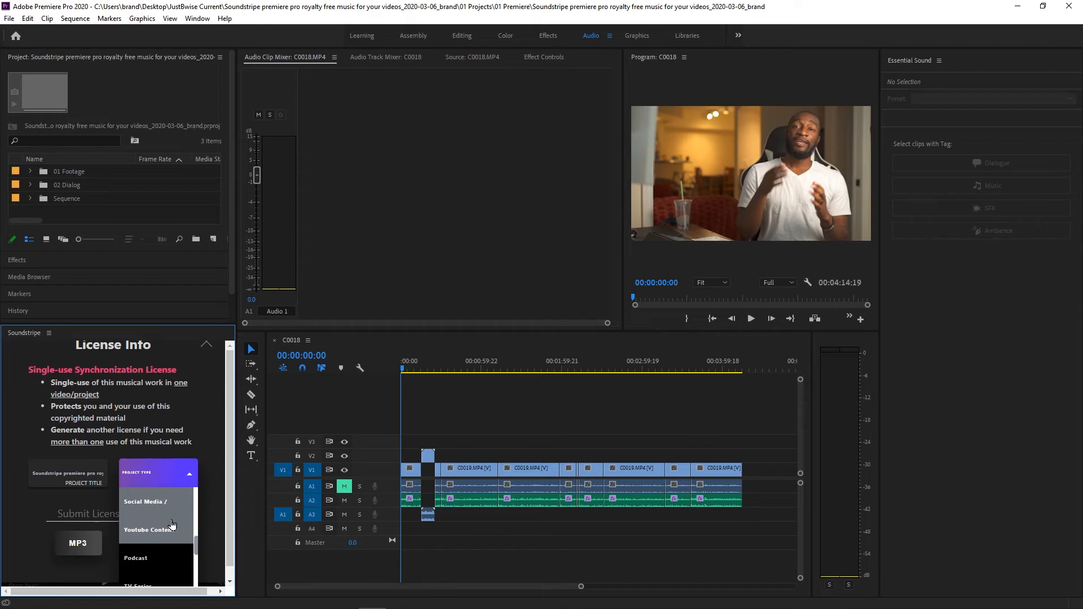
{"action": "left_click", "coordinate": [172, 526]}
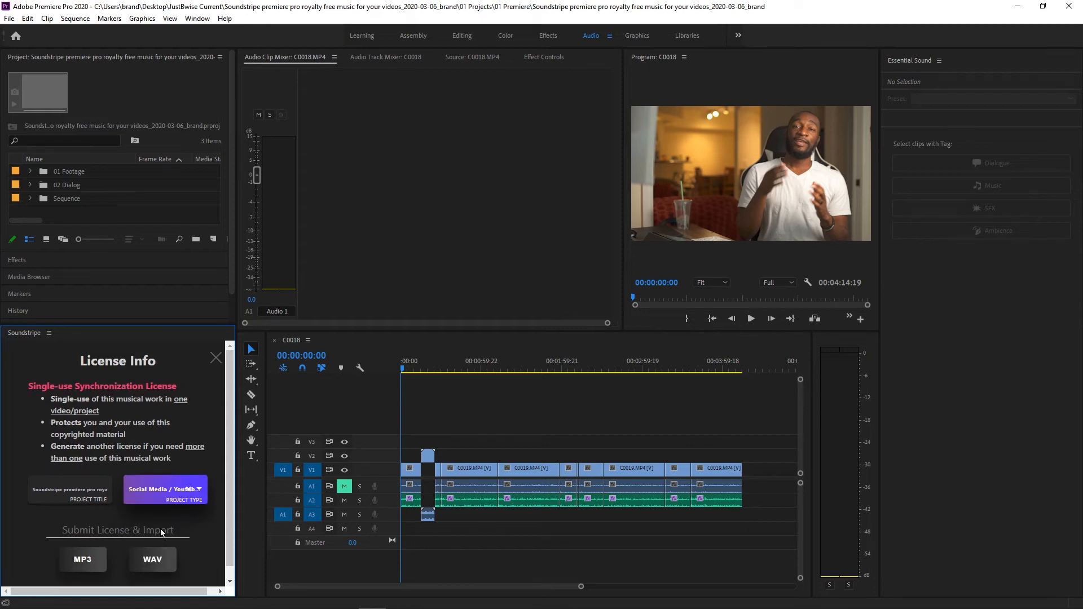
{"action": "left_click", "coordinate": [148, 560]}
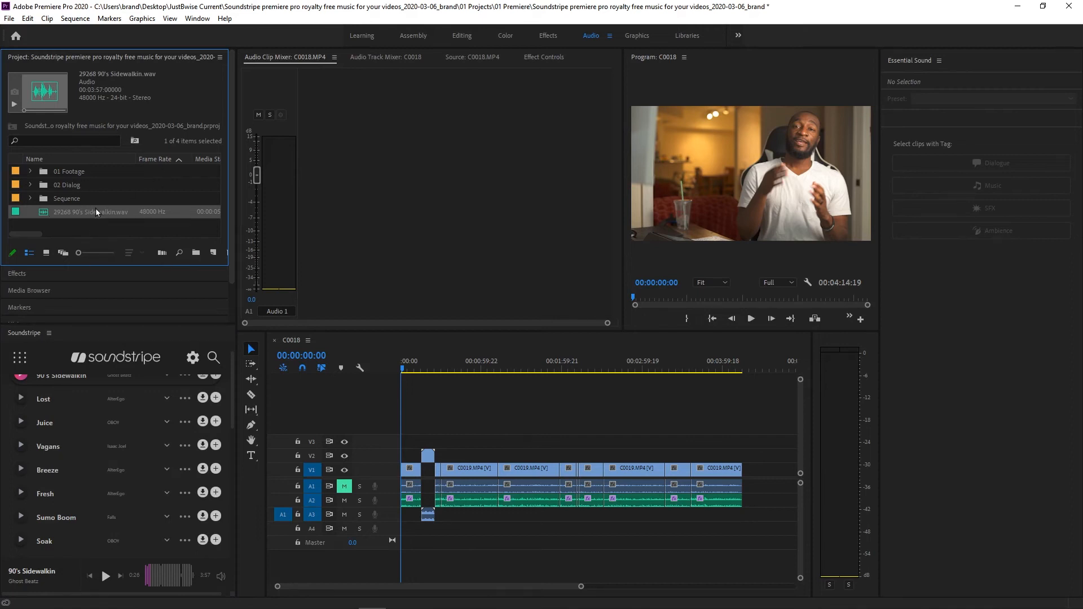
- Place the imported 90's Sidewalkin clip in the sequence on audio track A4 after the intro
{"action": "left_click_drag", "start_coordinate": [78, 215], "coordinate": [438, 516]}
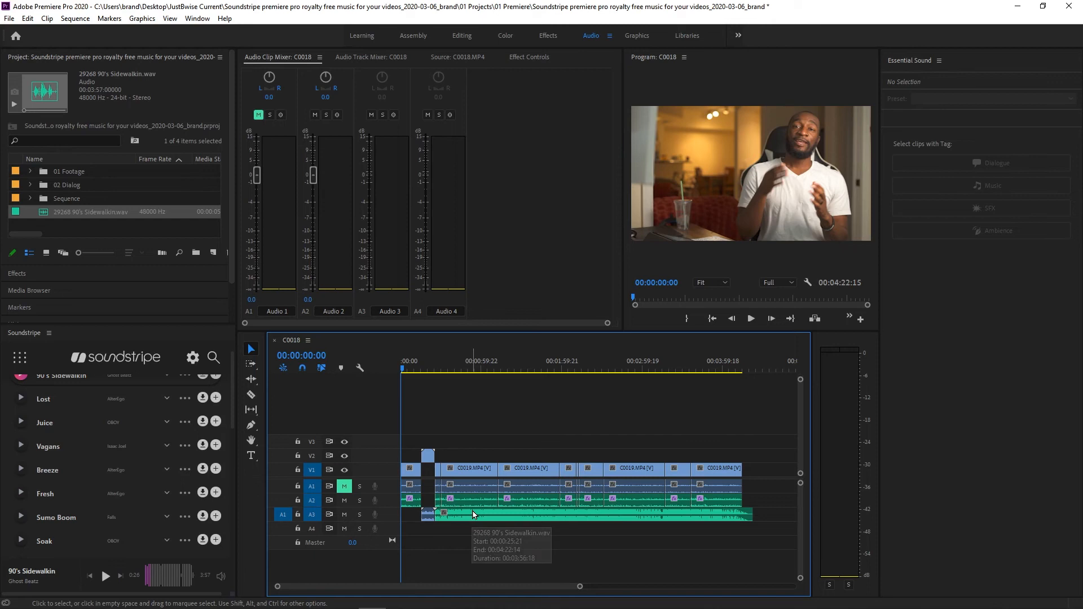
{"action": "left_click_drag", "start_coordinate": [472, 515], "coordinate": [466, 523]}
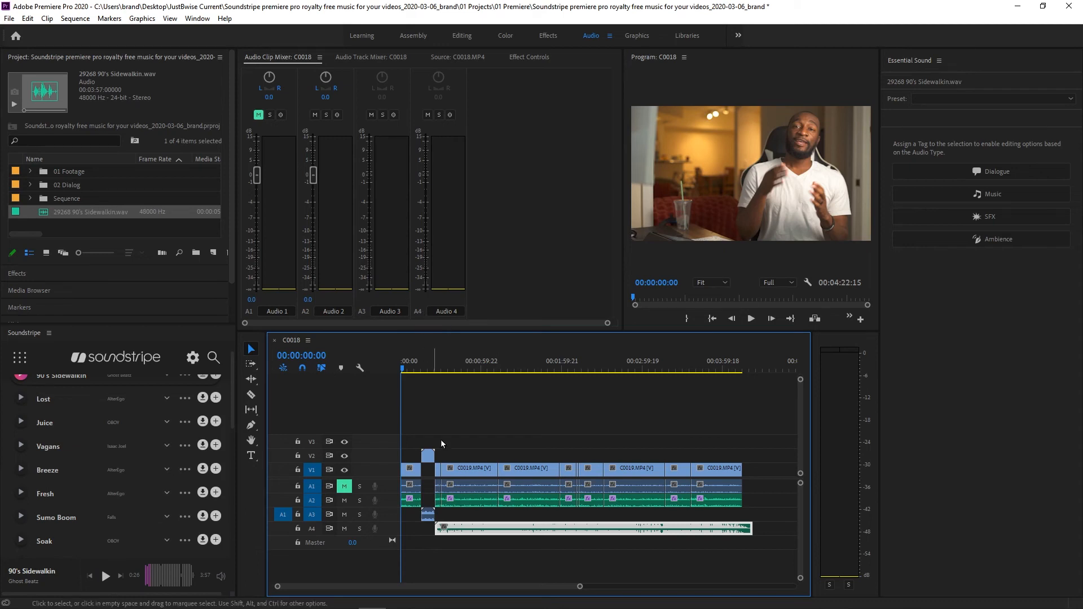
{"action": "left_click", "coordinate": [490, 437]}
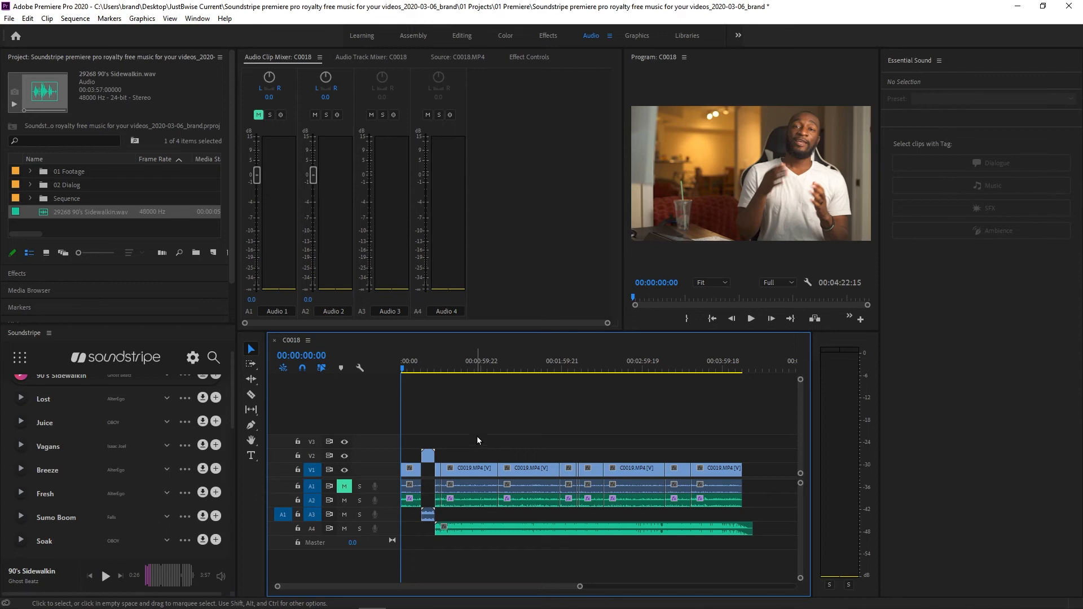
- Set the Audio 4 track volume to -24 dB in the Audio Track Mixer
{"action": "left_click", "coordinate": [369, 57]}
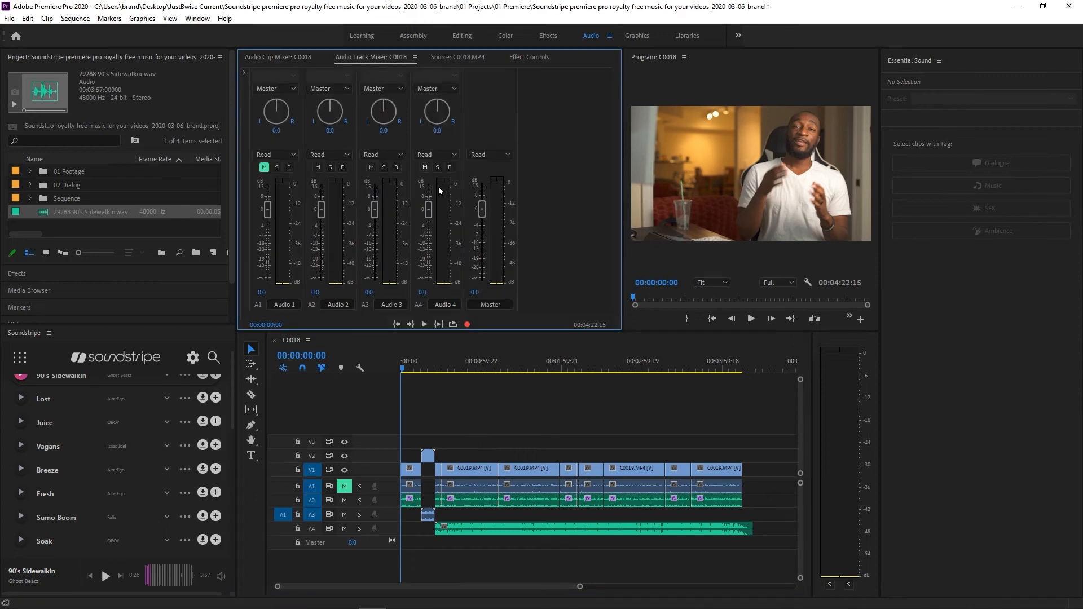
{"action": "left_click_drag", "start_coordinate": [431, 212], "coordinate": [432, 284]}
{"action": "left_click", "coordinate": [423, 292]}
{"action": "type", "text": "-24"}
{"action": "key", "text": "Return"}
- Play back the sequence, toggling the music track's mute to compare it against the dialogue
{"action": "left_click", "coordinate": [451, 368]}
{"action": "key", "text": "space"}
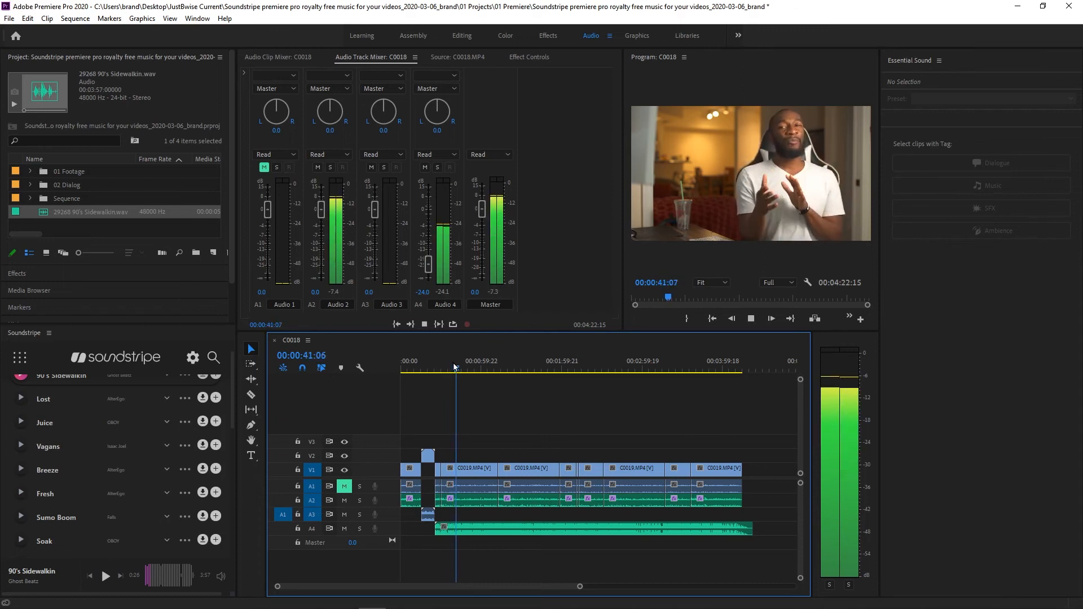
{"action": "key", "text": "space"}
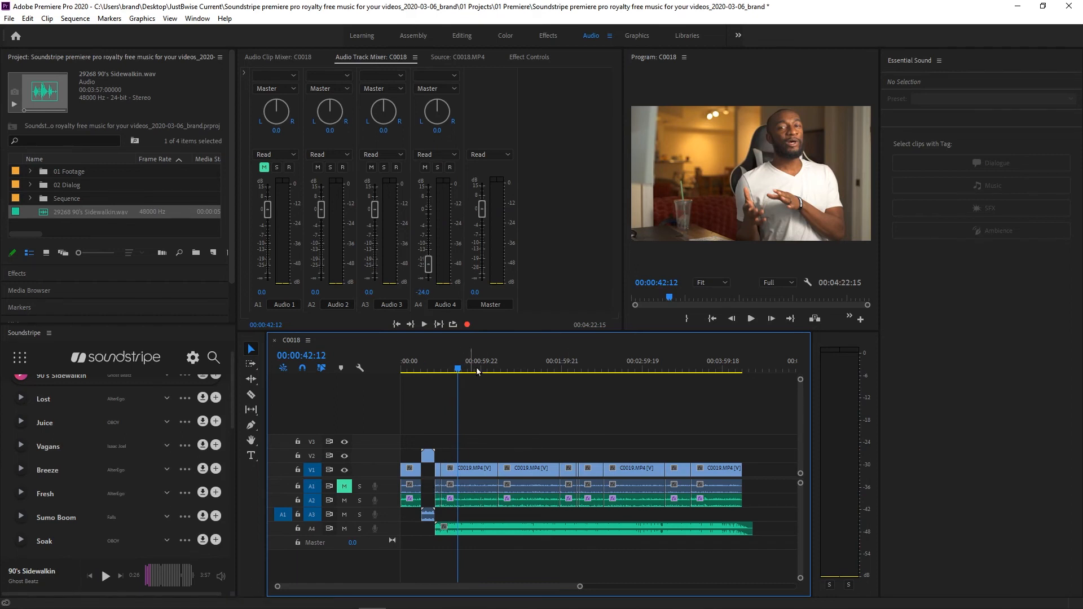
{"action": "left_click", "coordinate": [344, 529]}
{"action": "key", "text": "space"}
{"action": "key", "text": "space"}
{"action": "left_click", "coordinate": [345, 529]}
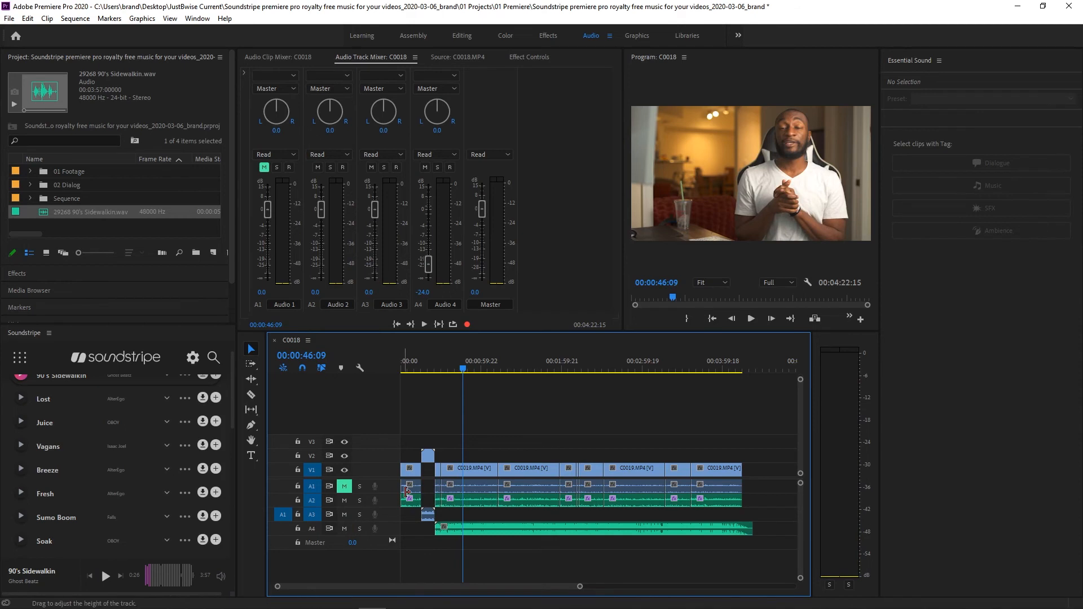
- Select the dialogue clips on track A2 and apply Audio Gain with Normalize All Peaks
{"action": "left_click_drag", "start_coordinate": [756, 504], "coordinate": [412, 504]}
{"action": "right_click", "coordinate": [480, 506]}
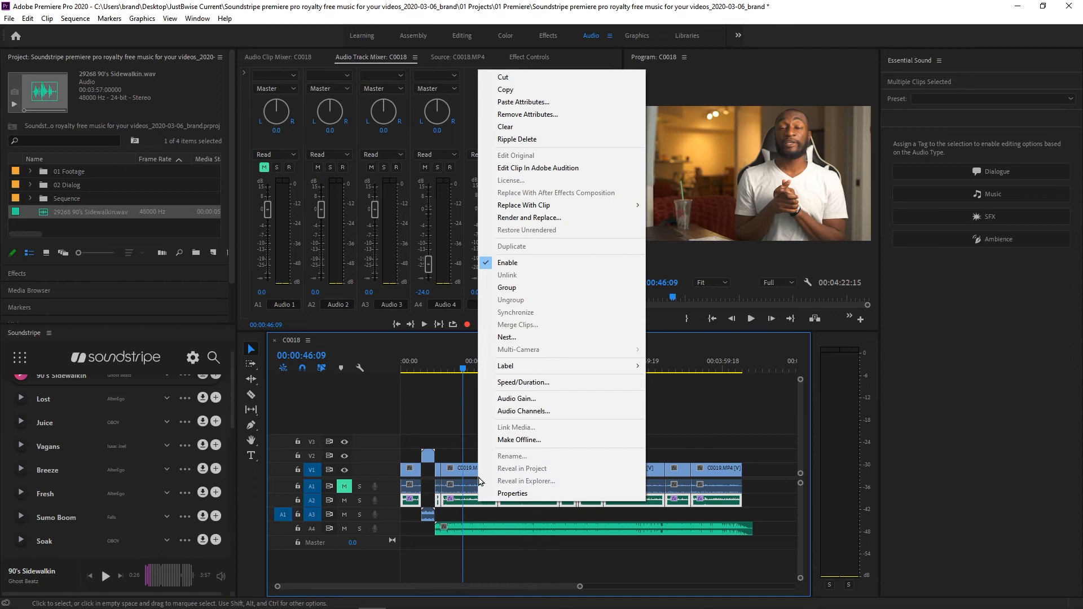
{"action": "left_click", "coordinate": [517, 399]}
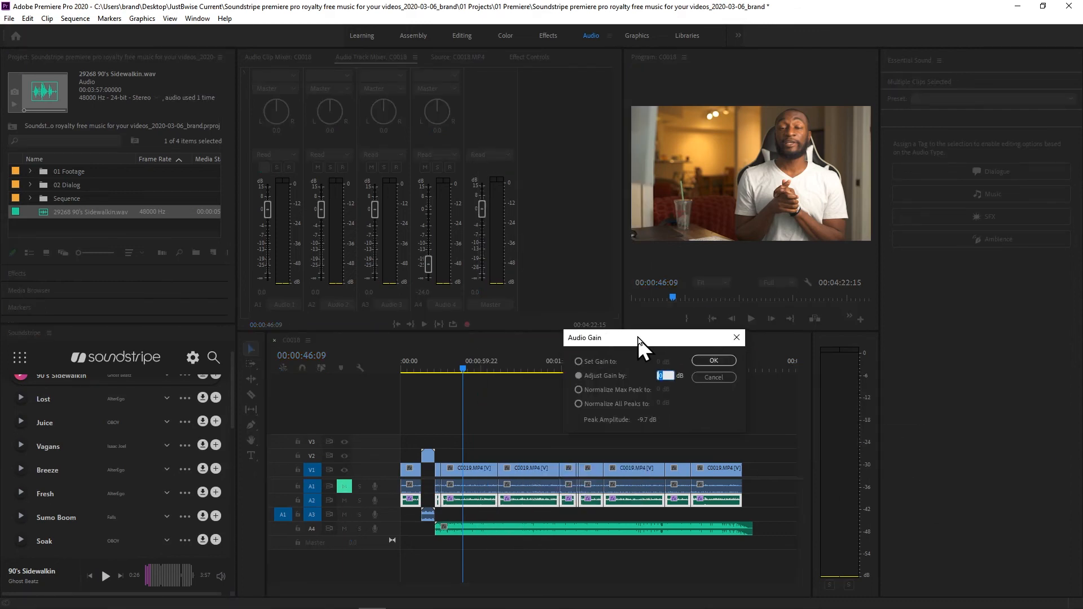
{"action": "left_click_drag", "start_coordinate": [639, 338], "coordinate": [540, 281]}
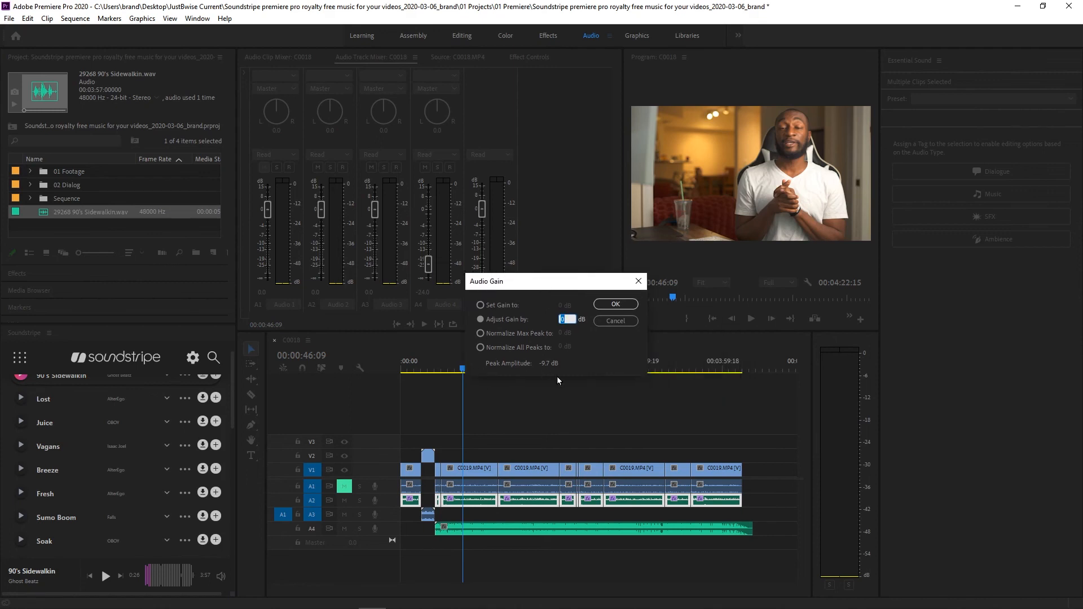
{"action": "left_click", "coordinate": [481, 348]}
{"action": "left_click", "coordinate": [618, 310]}
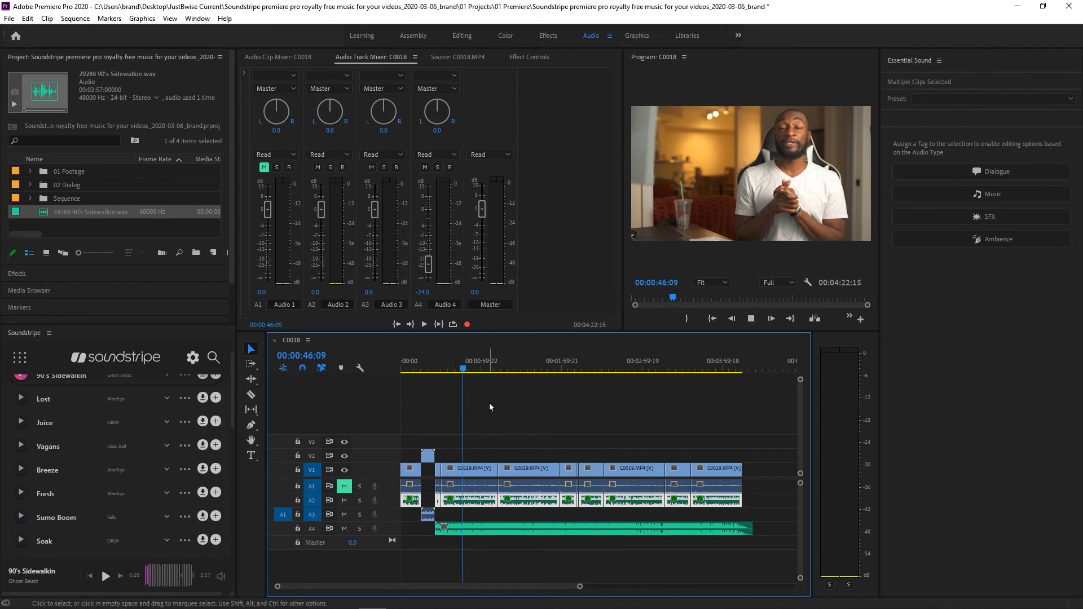
- During playback, set the Audio 4 track volume to -33 dB and the Audio 2 track volume to -3 dB
{"action": "key", "text": "space"}
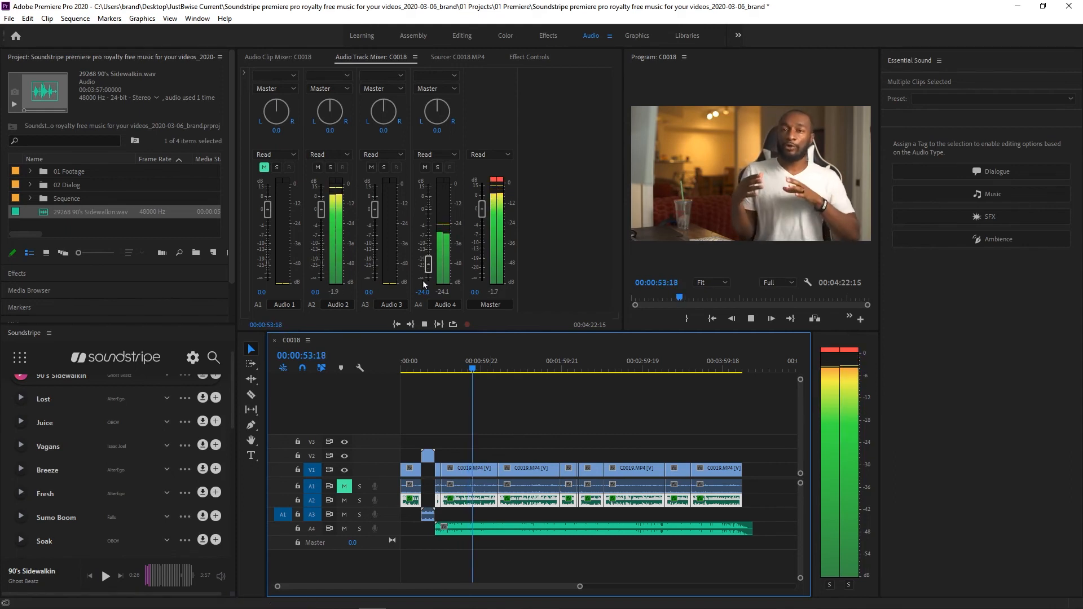
{"action": "left_click", "coordinate": [424, 295]}
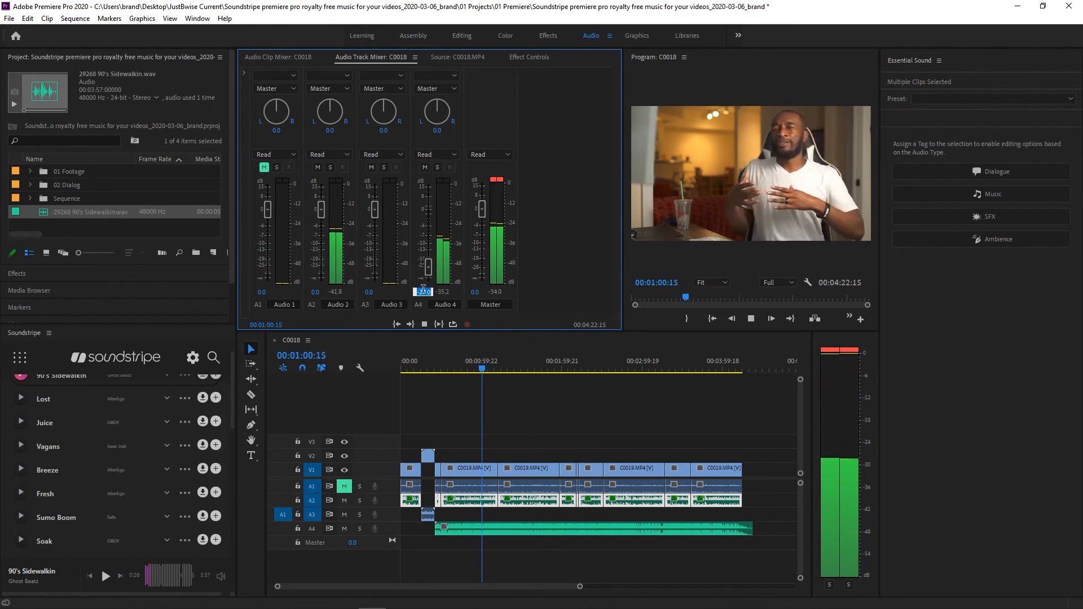
{"action": "type", "text": "-30"}
{"action": "key", "text": "Return"}
{"action": "left_click", "coordinate": [316, 292]}
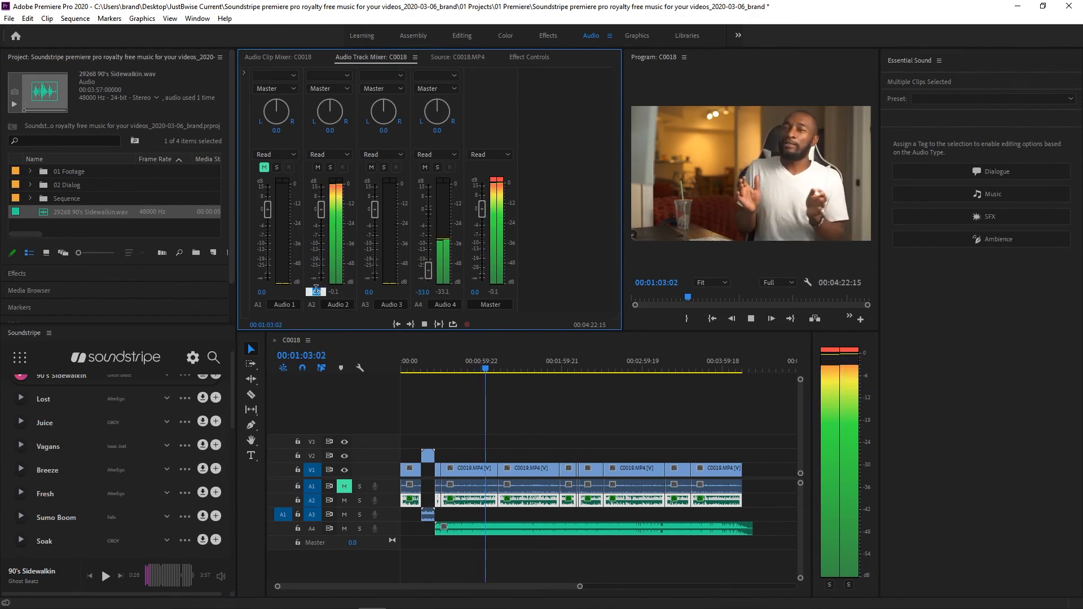
{"action": "type", "text": "-3"}
{"action": "key", "text": "Return"}
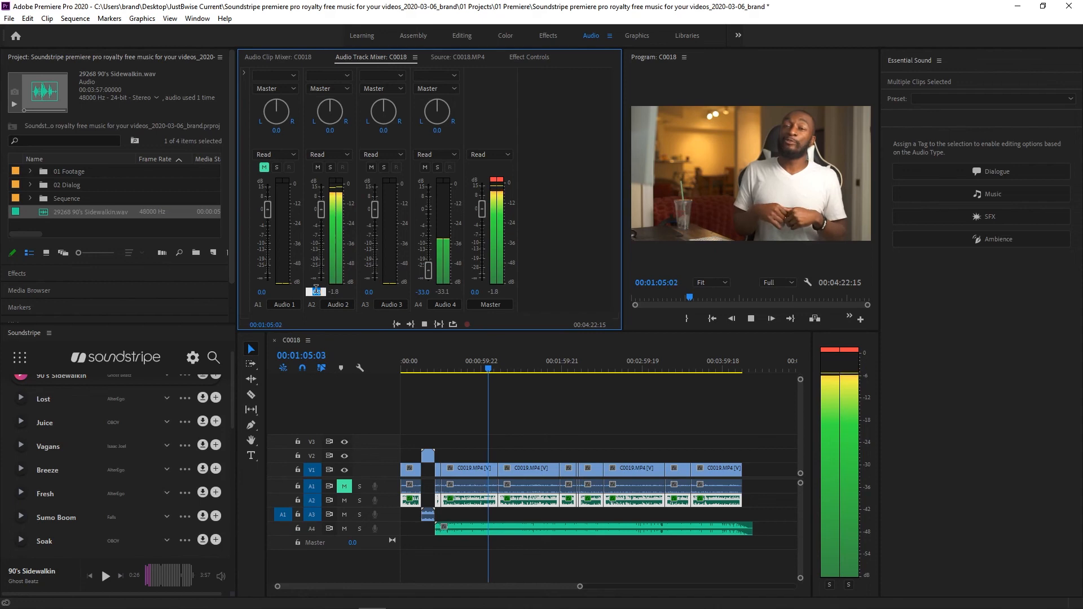
- Play back the sequence to check the balance between music and dialogue
{"action": "key", "text": "space"}
{"action": "left_click", "coordinate": [477, 368]}
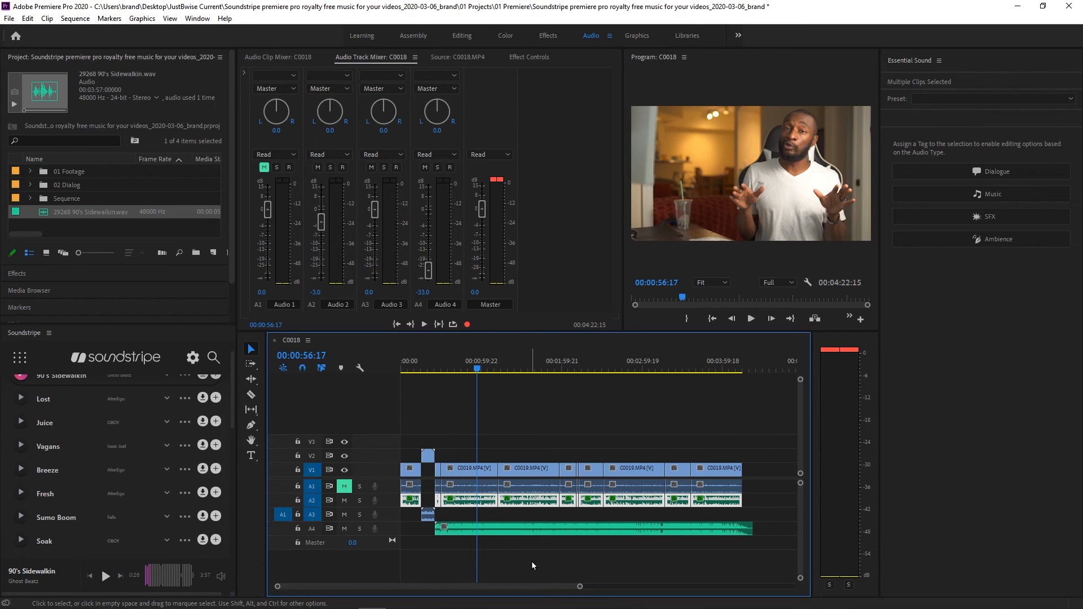
{"action": "key", "text": "space"}
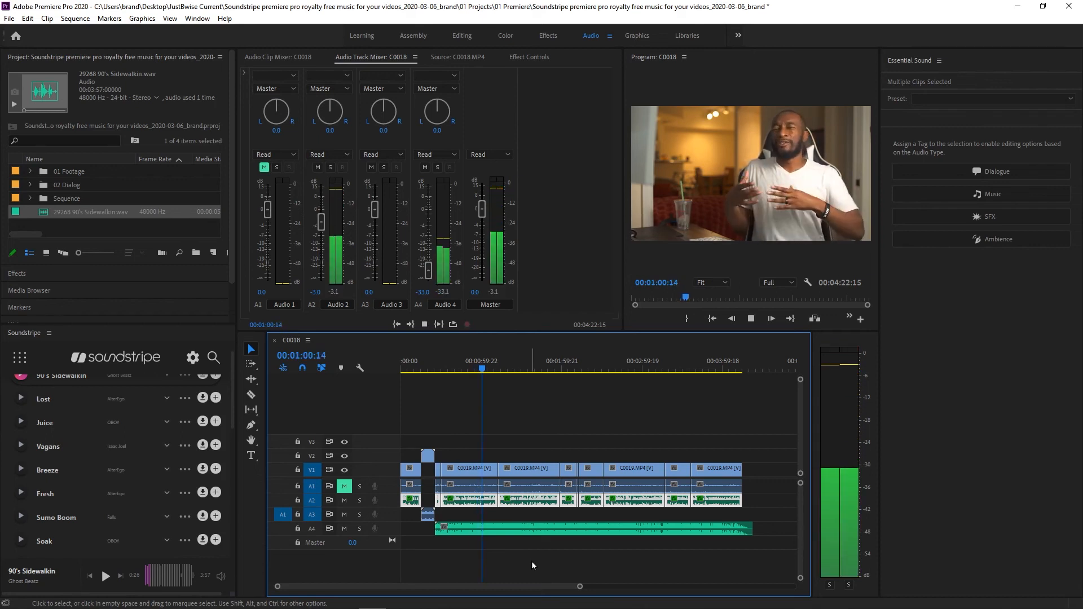
{"action": "key", "text": "space"}
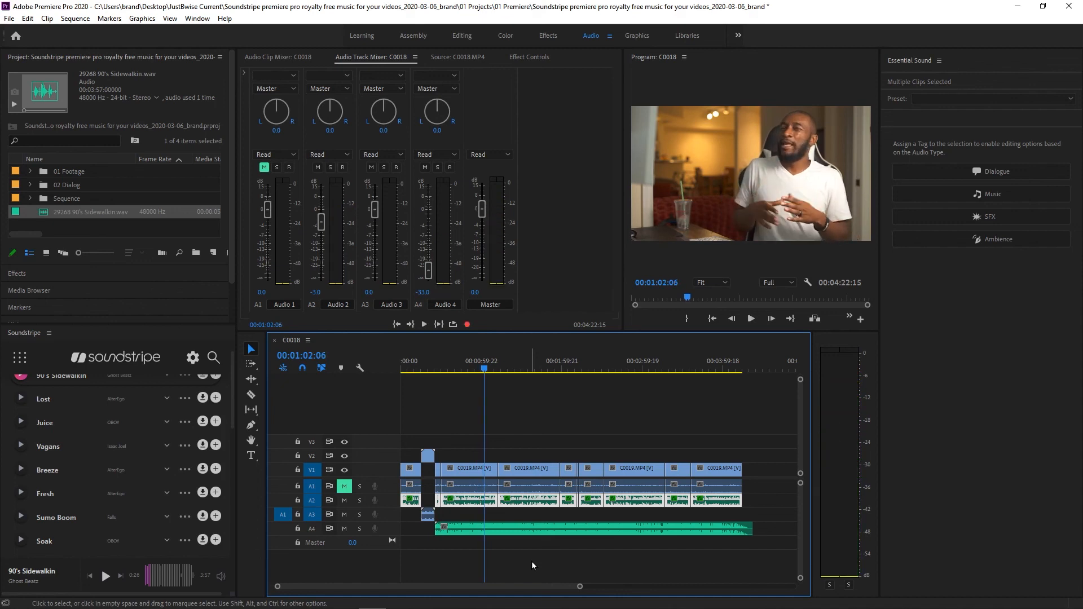